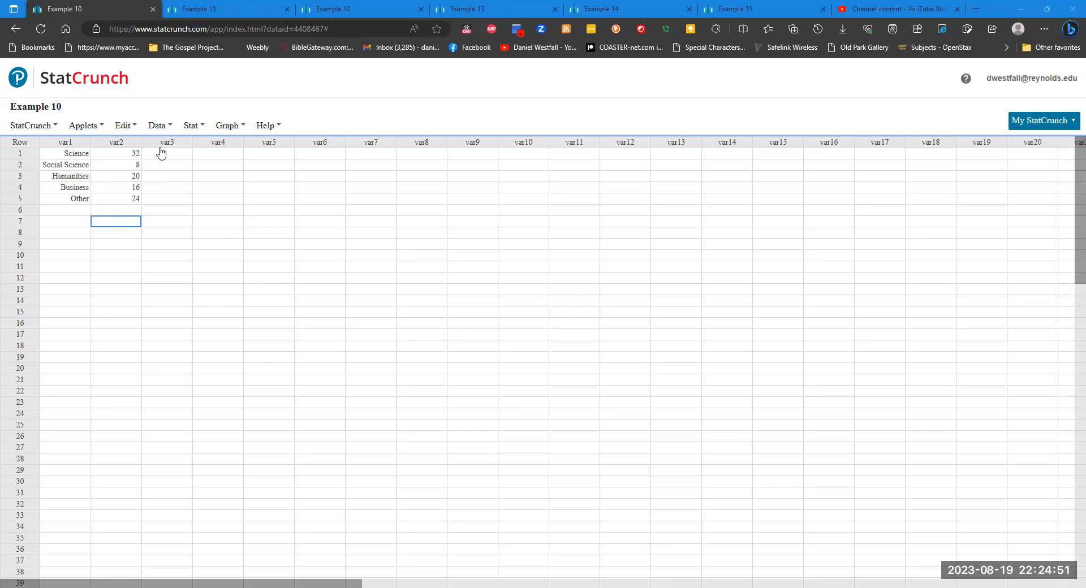
- Set up a pie chart with data from var1 in Example 10, displaying only Percent of Total
{"action": "left_click", "coordinate": [226, 125]}
{"action": "mouse_move", "coordinate": [243, 159]}
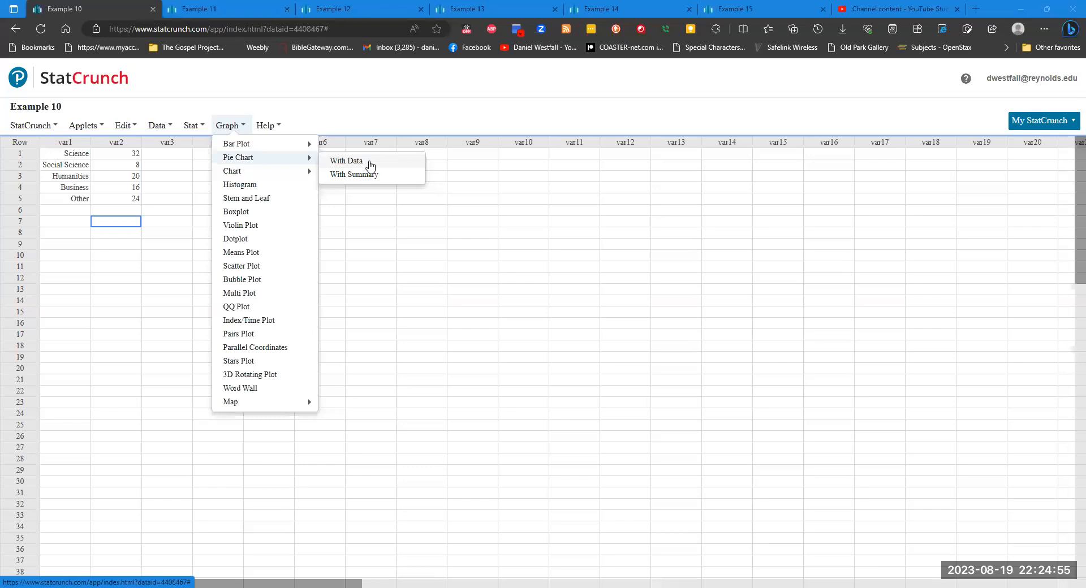
{"action": "left_click", "coordinate": [371, 164]}
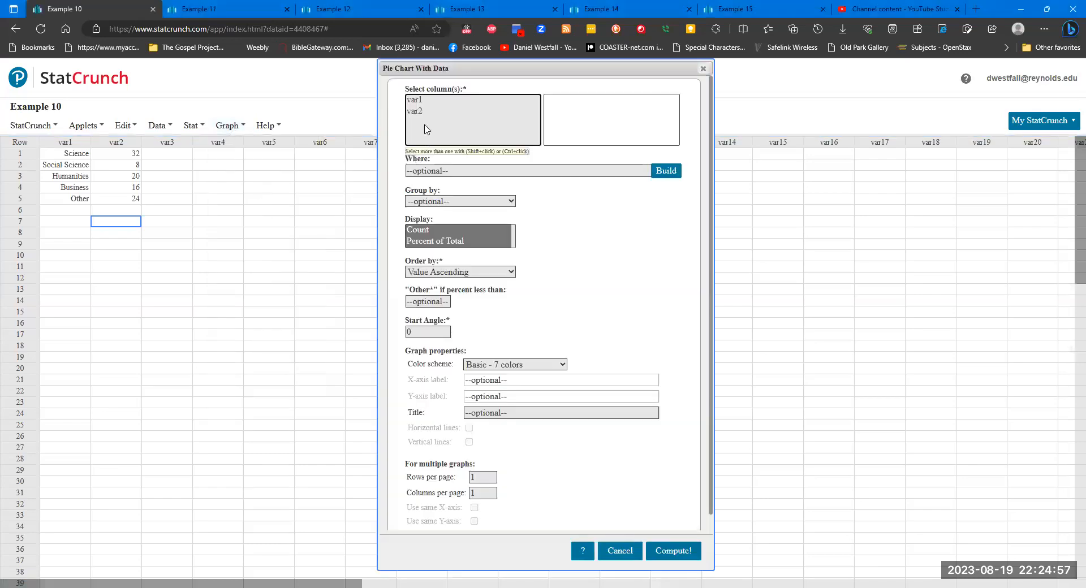
{"action": "left_click", "coordinate": [416, 102]}
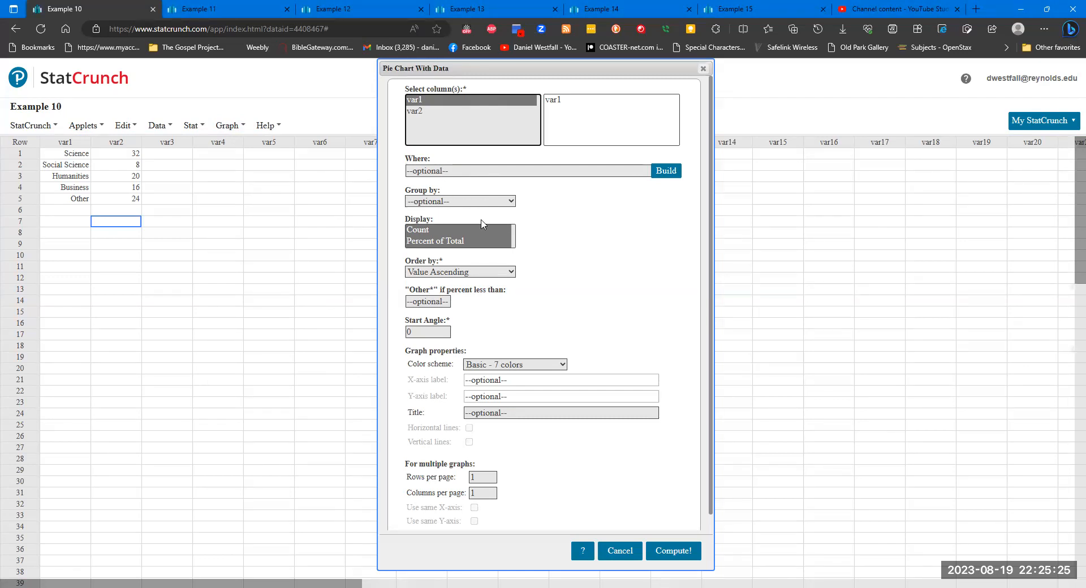
{"action": "left_click", "coordinate": [439, 230]}
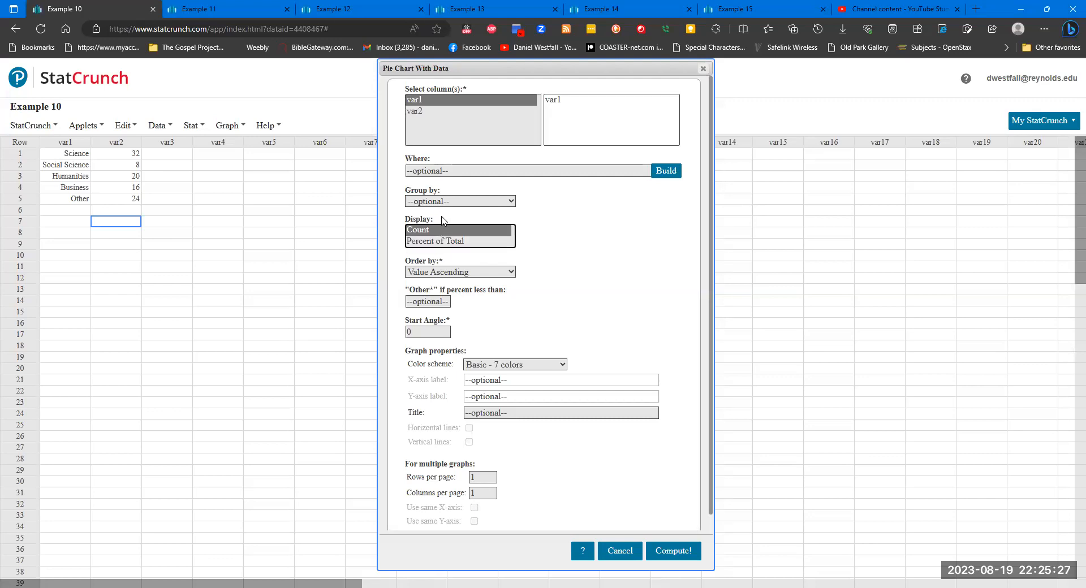
{"action": "left_click", "coordinate": [438, 243]}
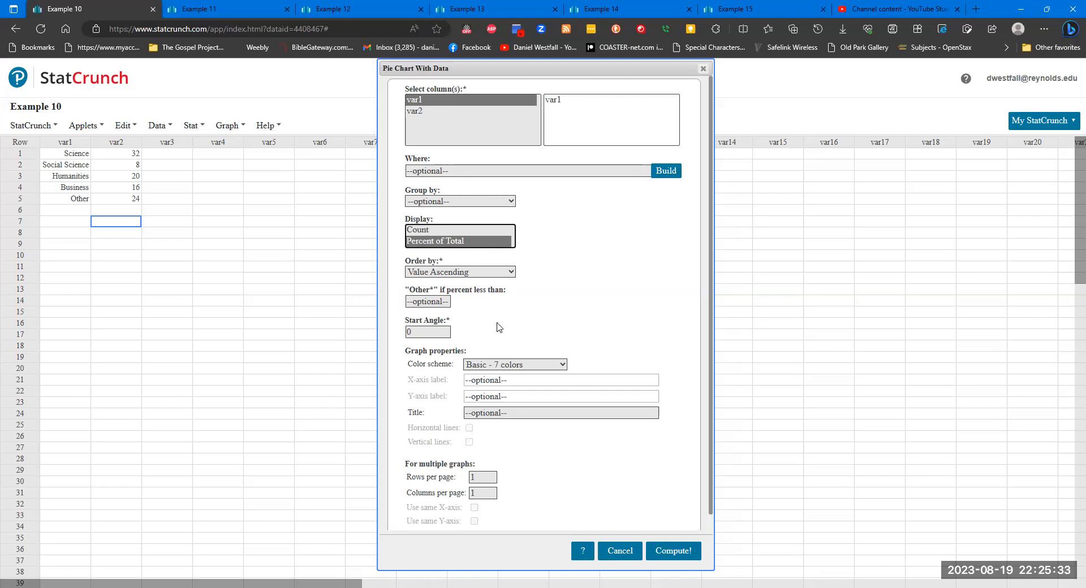
- Compute the pie chart with the default color scheme and reposition its window just below the data rows
{"action": "left_click", "coordinate": [520, 366]}
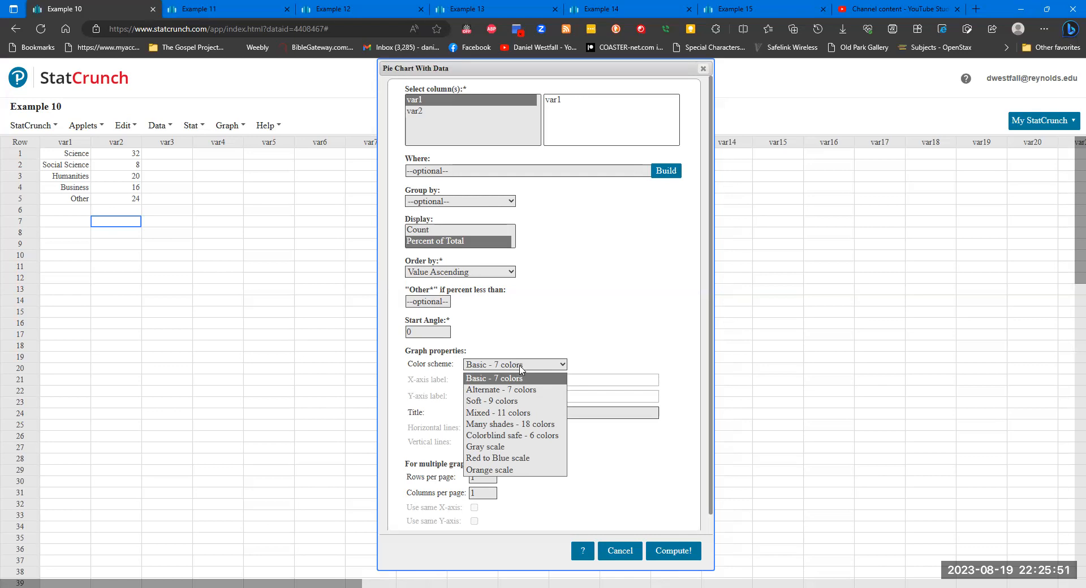
{"action": "left_click", "coordinate": [615, 344]}
{"action": "left_click", "coordinate": [675, 551]}
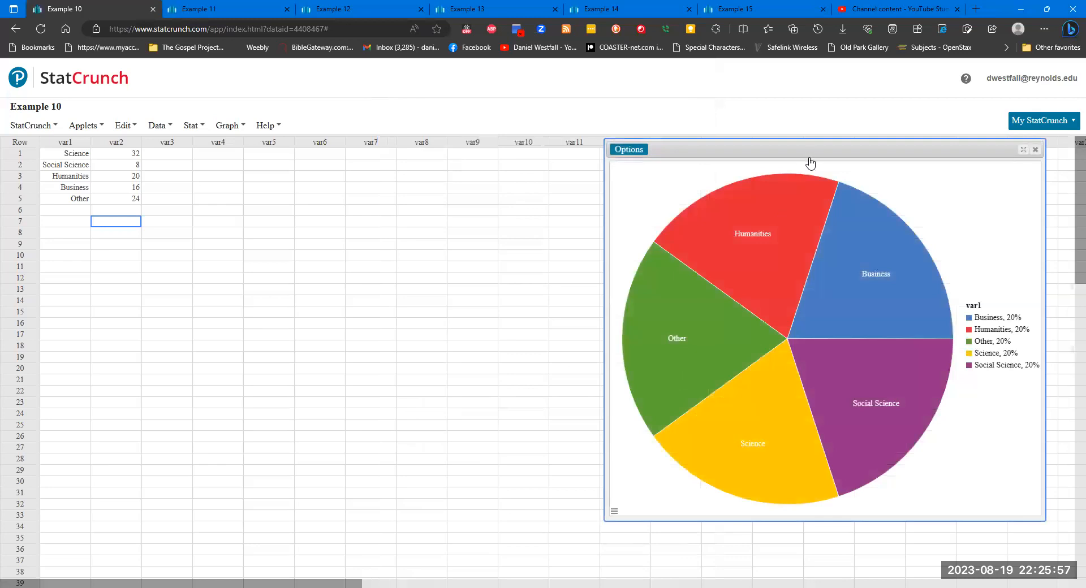
{"action": "left_click_drag", "start_coordinate": [761, 169], "coordinate": [376, 232]}
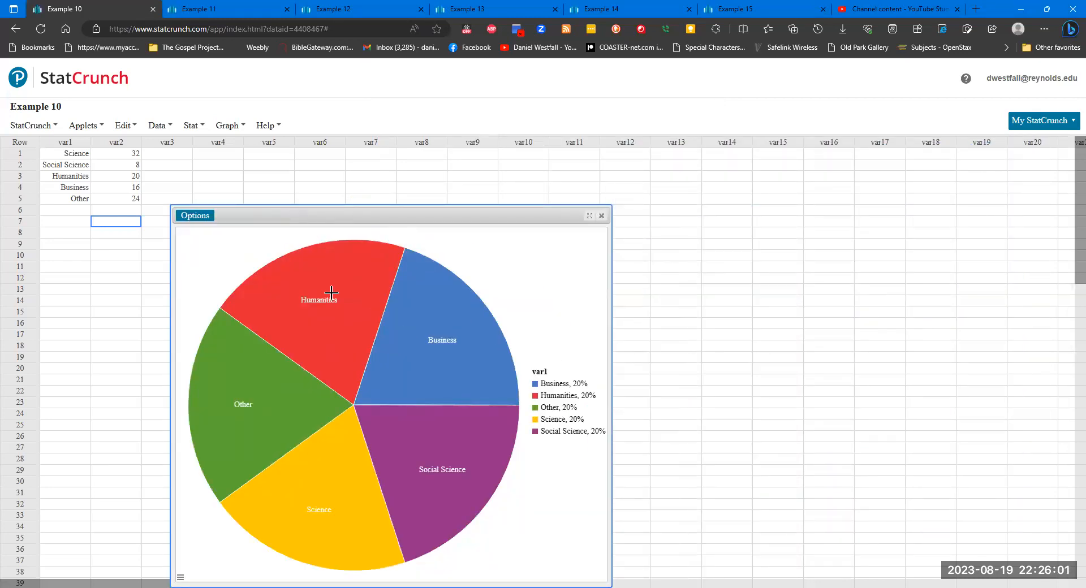
{"action": "left_click", "coordinate": [194, 216]}
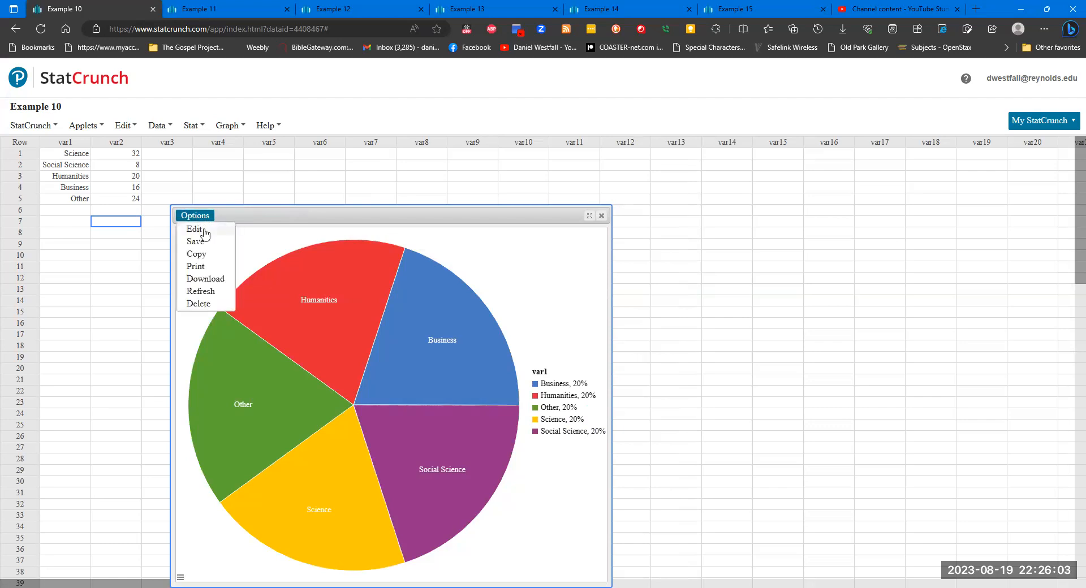
{"action": "left_click", "coordinate": [197, 229]}
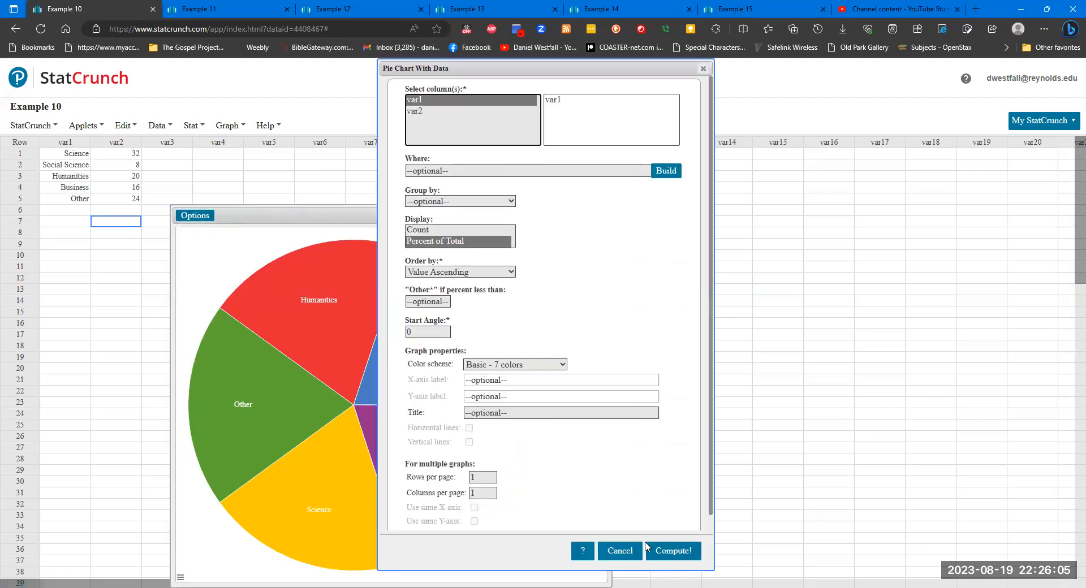
{"action": "left_click", "coordinate": [620, 551]}
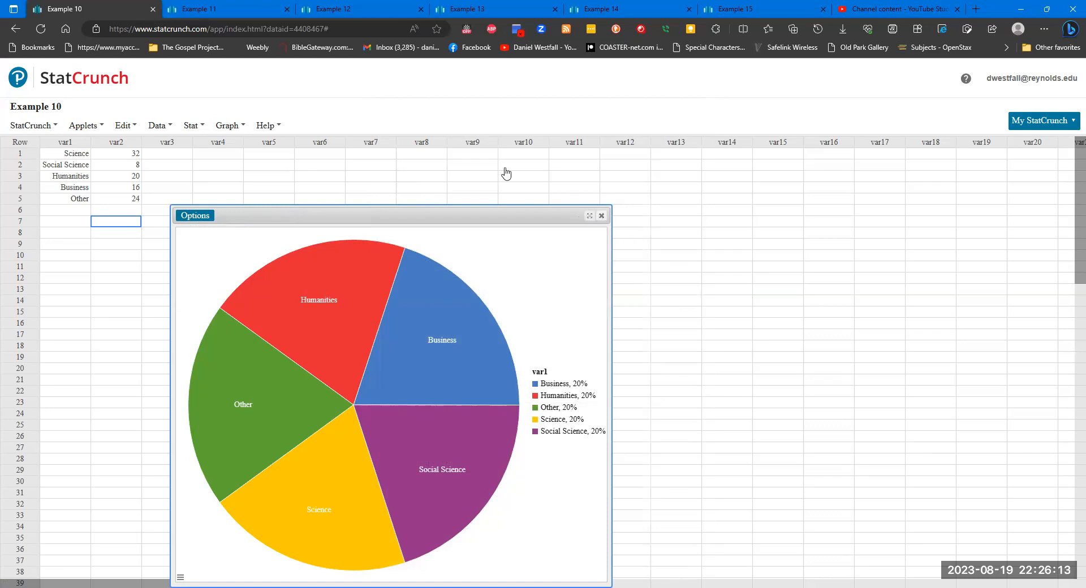
{"action": "left_click", "coordinate": [690, 223]}
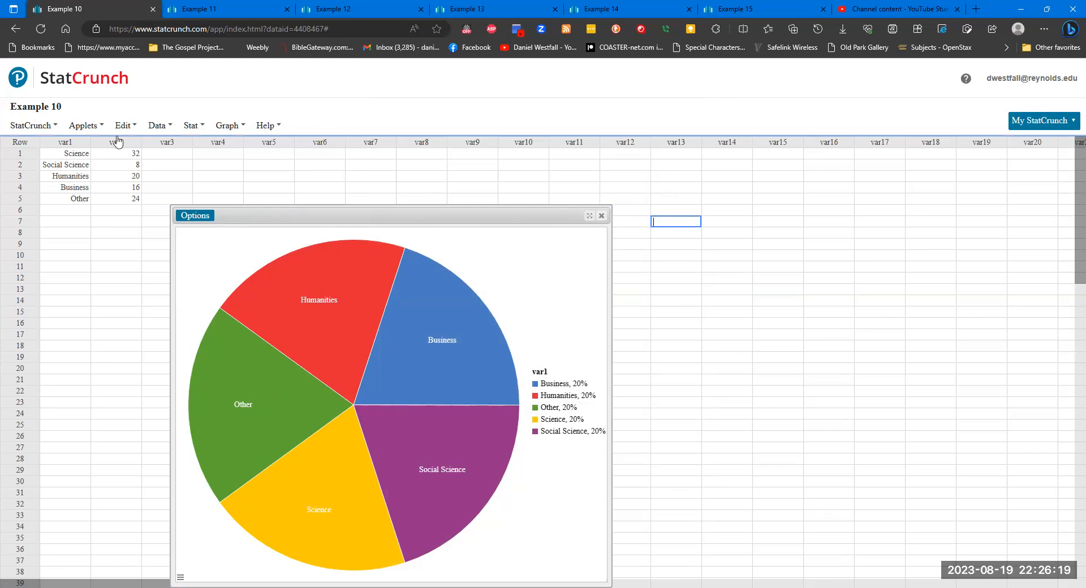
{"action": "left_click", "coordinate": [97, 127]}
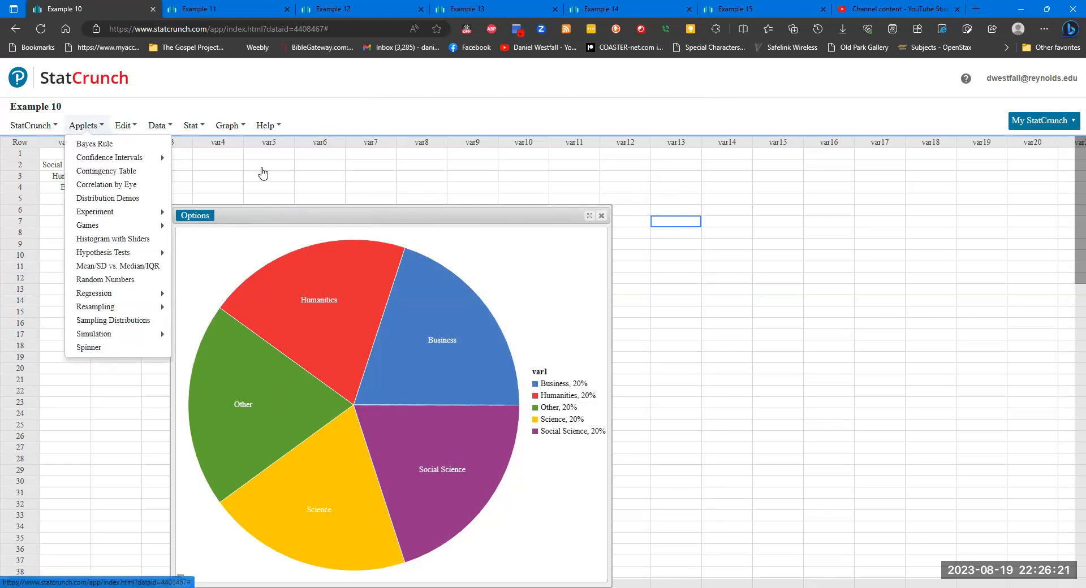
- Set up a pie chart with summary for the Example 11 data, using var1 as categories and var2 as counts
{"action": "left_click", "coordinate": [214, 8]}
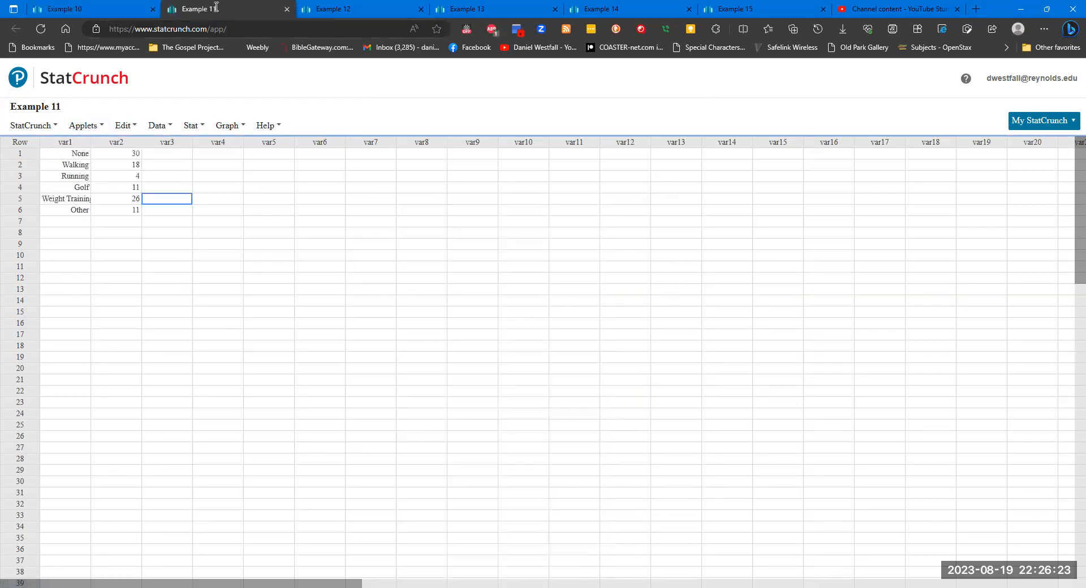
{"action": "left_click", "coordinate": [177, 224]}
{"action": "left_click", "coordinate": [218, 127]}
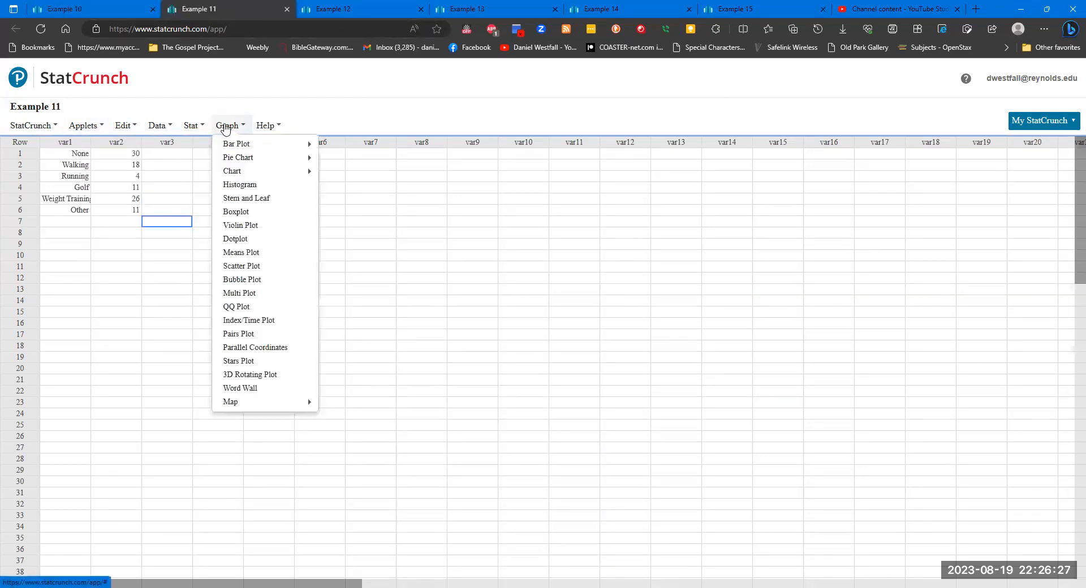
{"action": "mouse_move", "coordinate": [266, 161]}
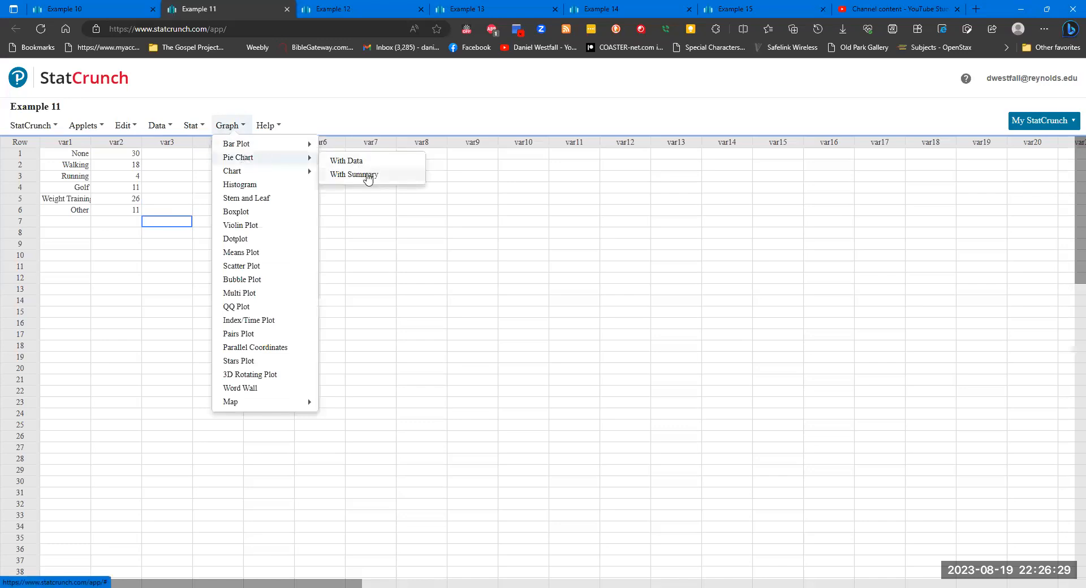
{"action": "left_click", "coordinate": [368, 179]}
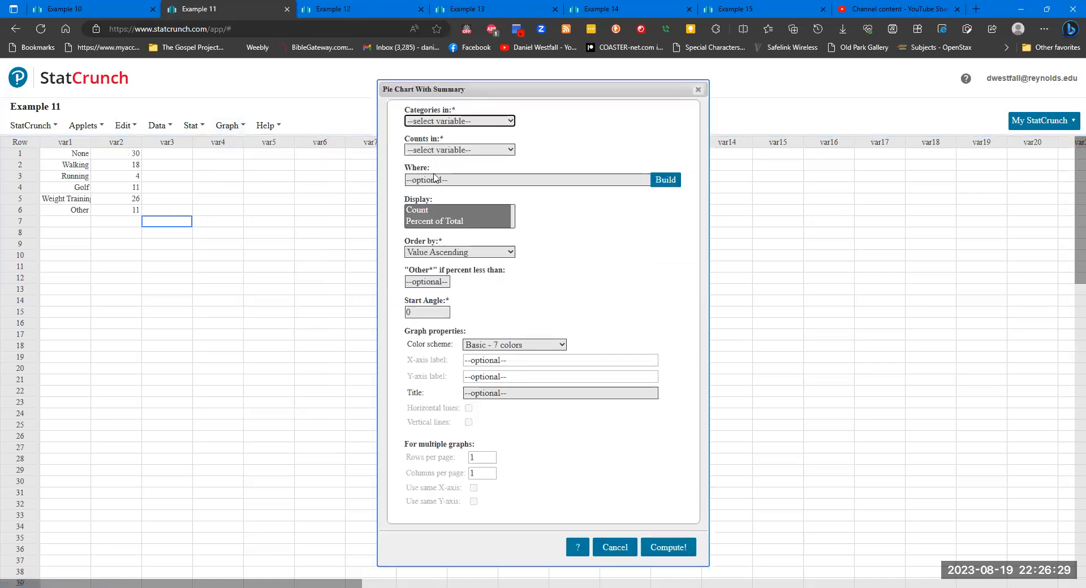
{"action": "left_click", "coordinate": [483, 123]}
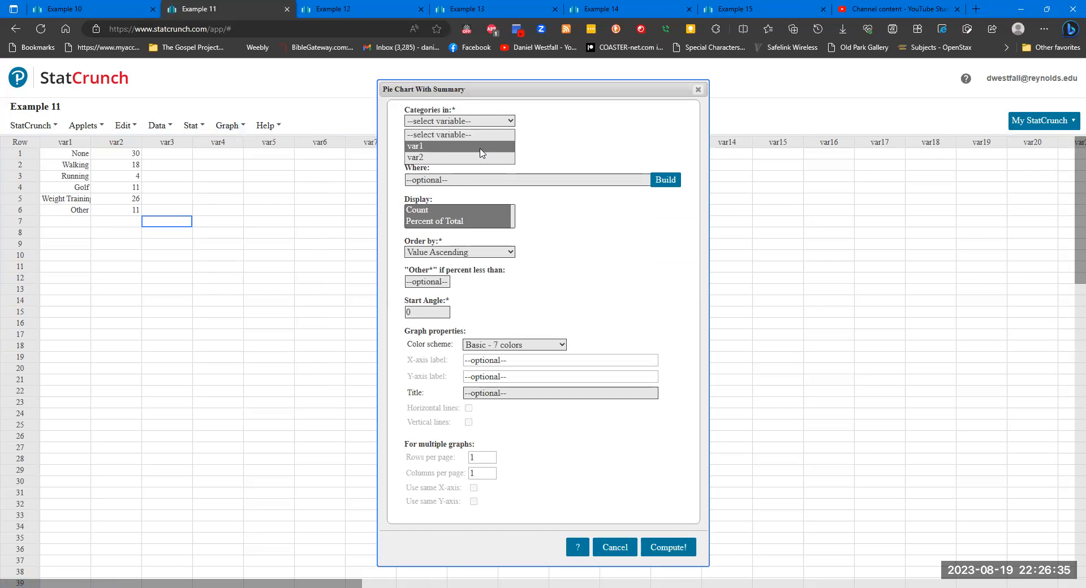
{"action": "left_click", "coordinate": [483, 151]}
{"action": "left_click", "coordinate": [482, 151]}
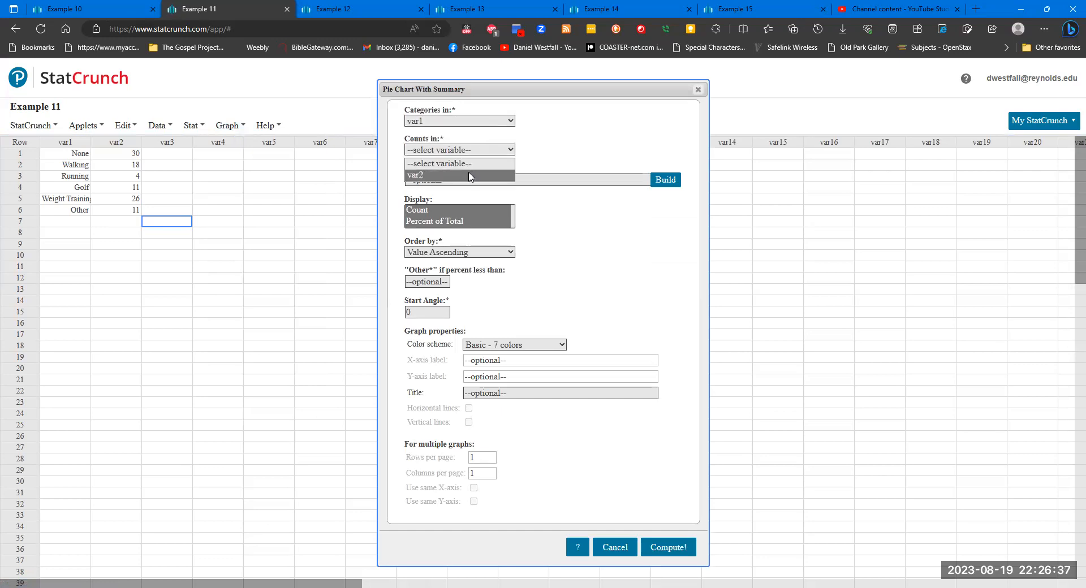
{"action": "left_click", "coordinate": [469, 176]}
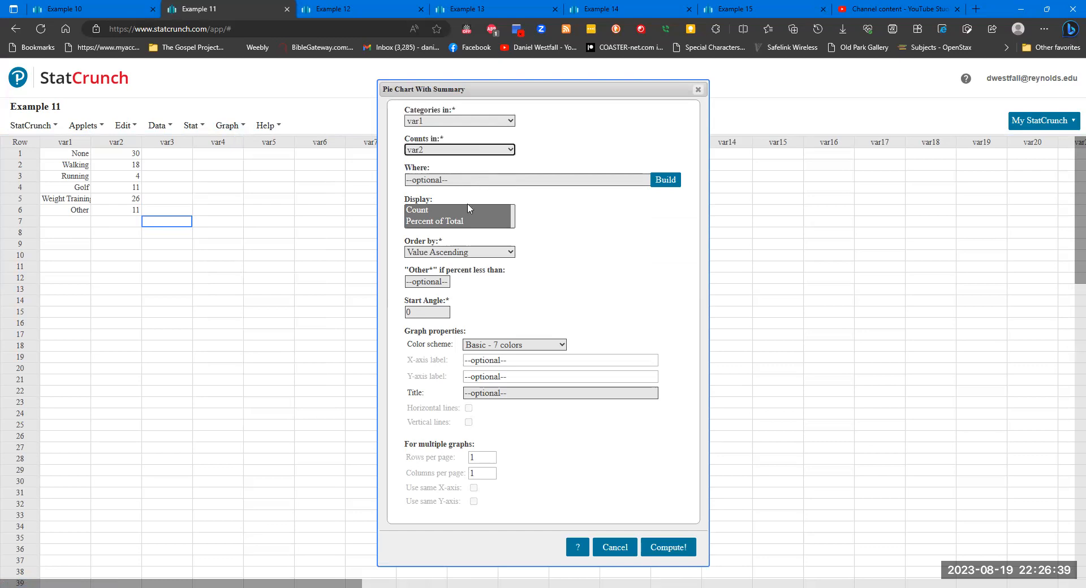
- Display only Percent of Total, compute the Example 11 pie chart and move its window closer to the data
{"action": "left_click", "coordinate": [439, 221], "text": "ctrl"}
{"action": "left_click", "coordinate": [439, 222]}
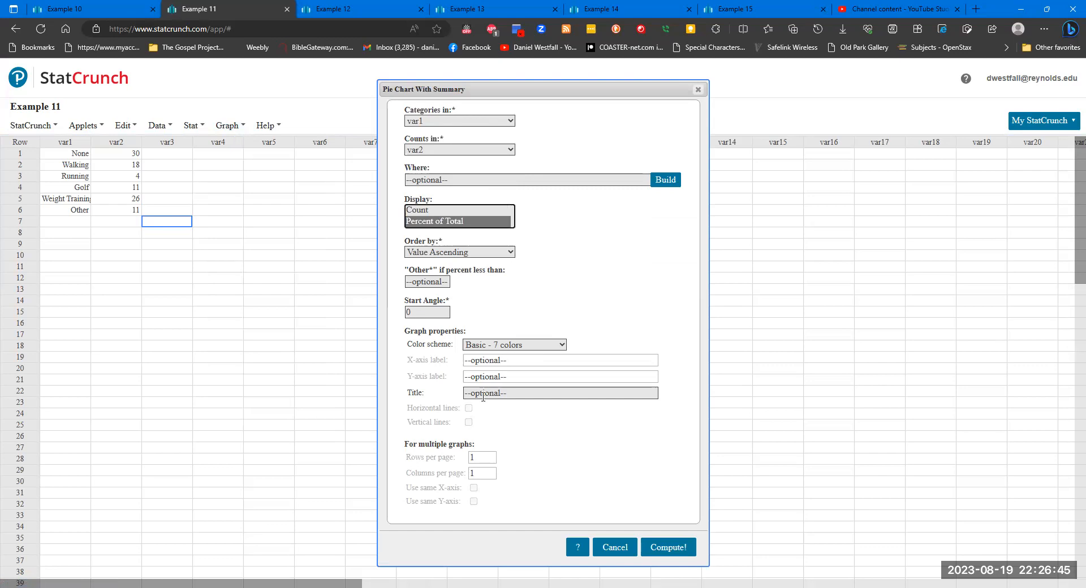
{"action": "left_click", "coordinate": [670, 550]}
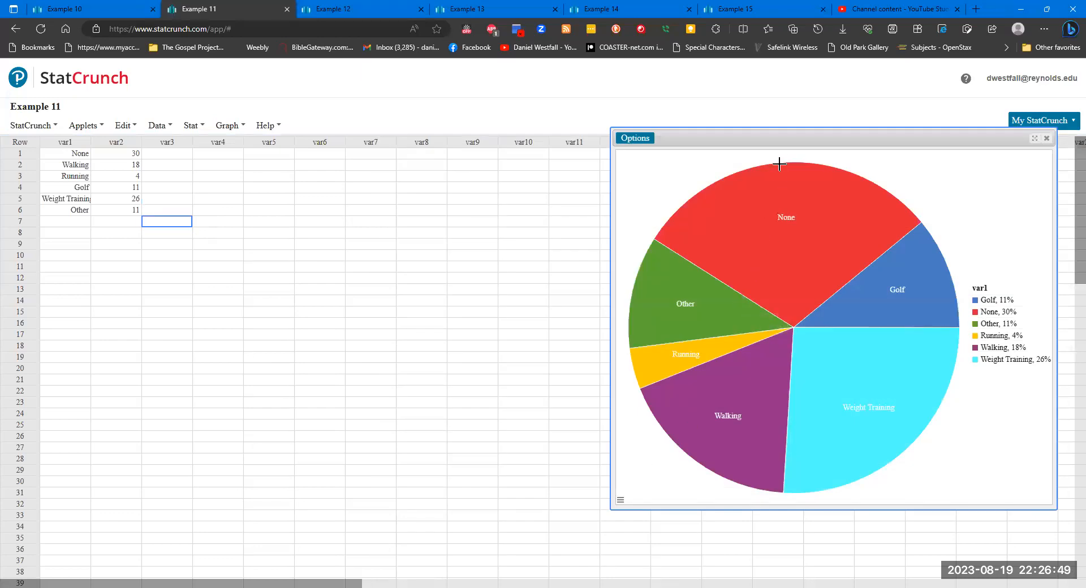
{"action": "left_click_drag", "start_coordinate": [795, 136], "coordinate": [432, 173]}
{"action": "mouse_move", "coordinate": [430, 212]}
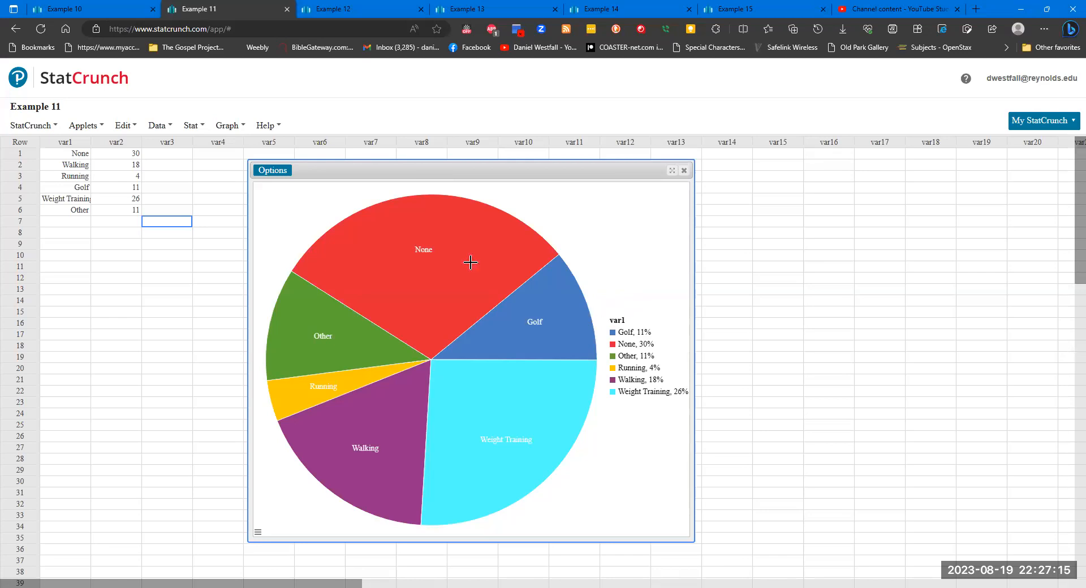
- Set up a pie chart with summary for the Example 12 data, with categories in var1 and counts in var2
{"action": "left_click", "coordinate": [362, 13]}
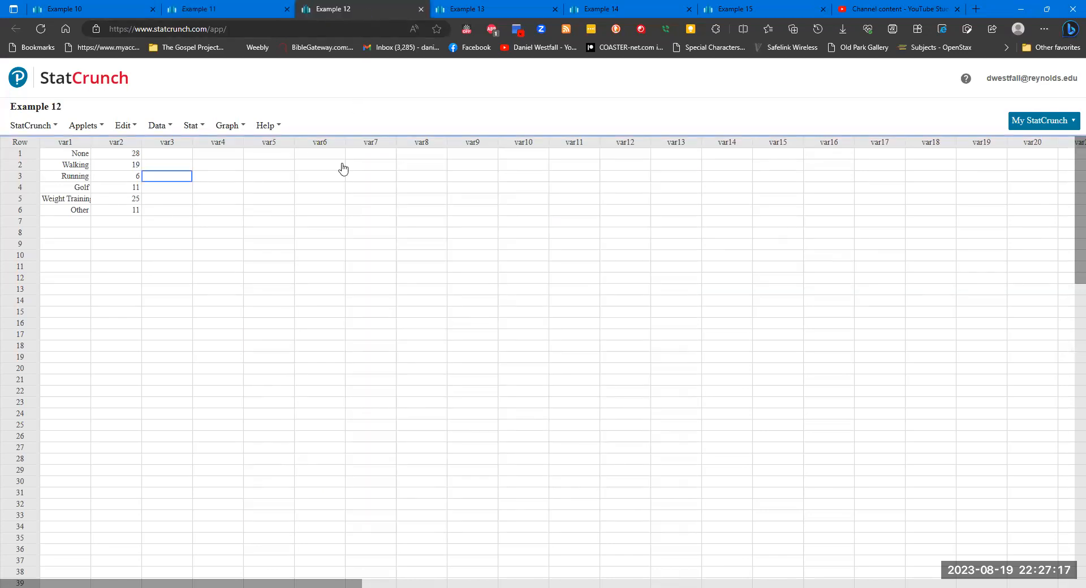
{"action": "left_click", "coordinate": [239, 129]}
{"action": "mouse_move", "coordinate": [305, 158]}
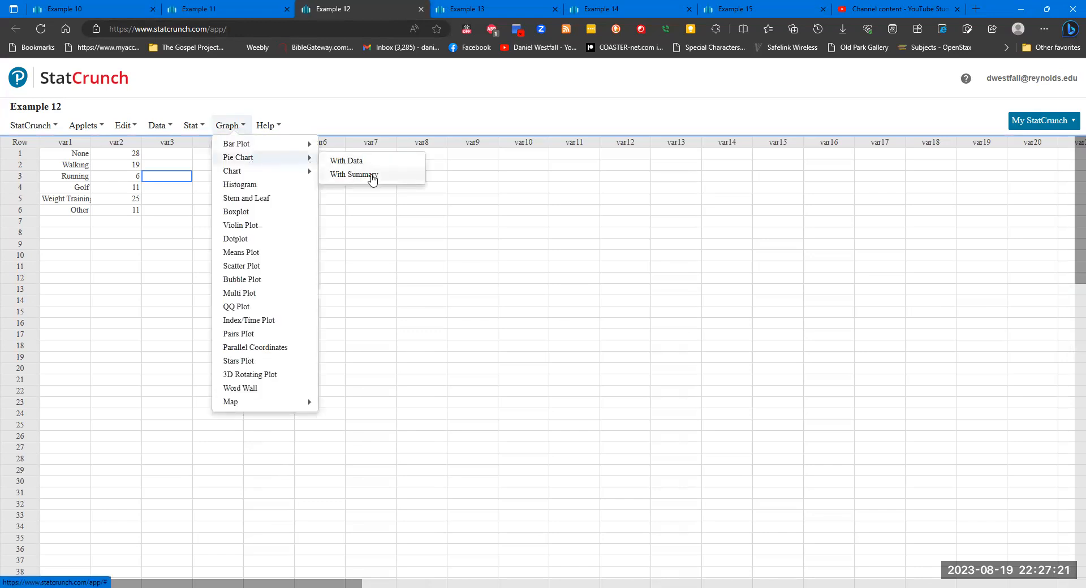
{"action": "left_click", "coordinate": [355, 176]}
{"action": "left_click", "coordinate": [461, 125]}
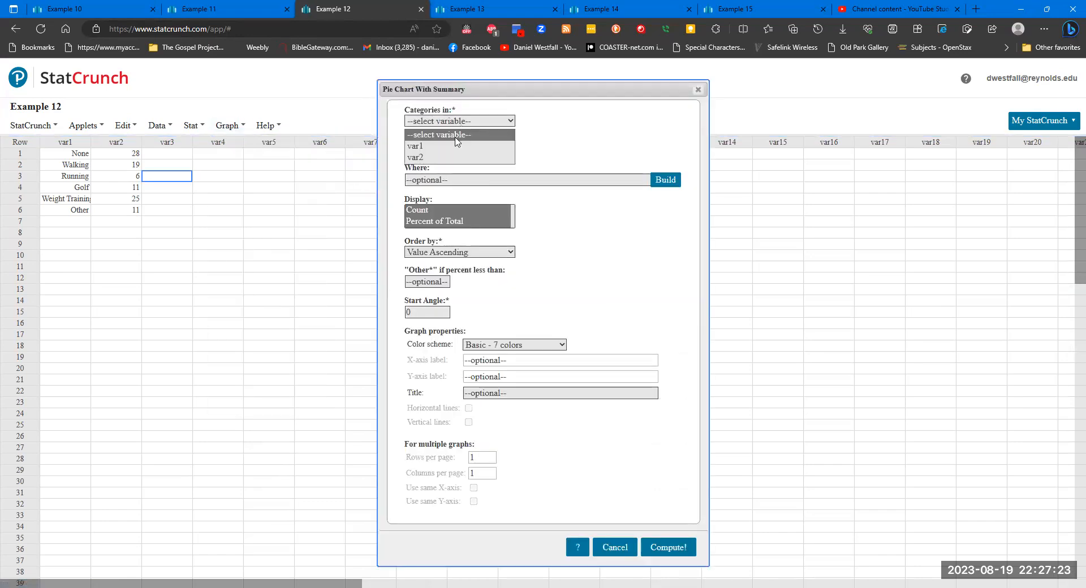
{"action": "left_click", "coordinate": [451, 143]}
{"action": "left_click", "coordinate": [452, 150]}
{"action": "left_click", "coordinate": [451, 176]}
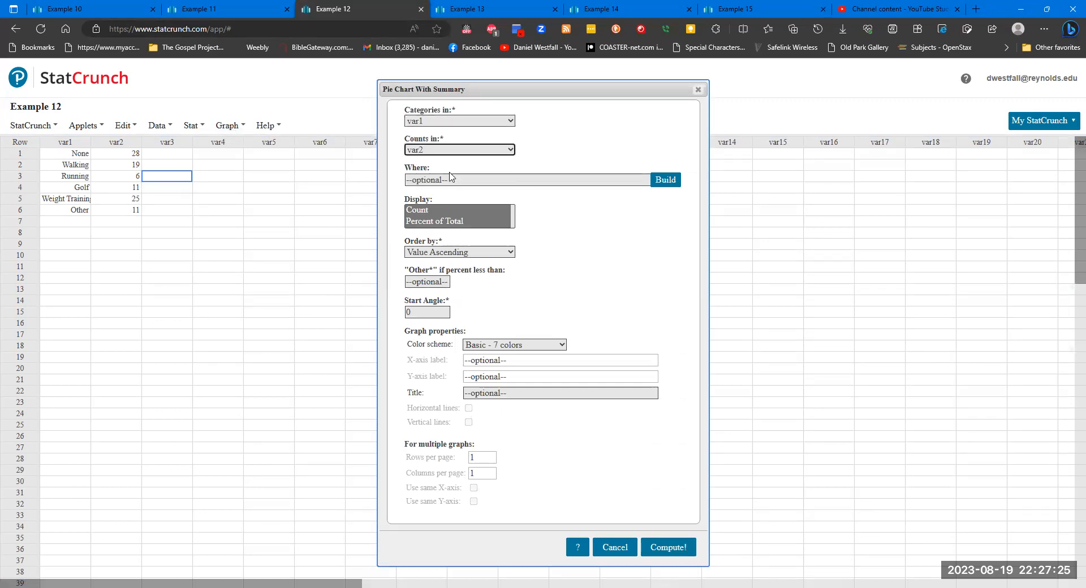
- Display both Count and Percent of Total, compute the Example 12 pie chart and move its window nearer the data
{"action": "left_click", "coordinate": [459, 221]}
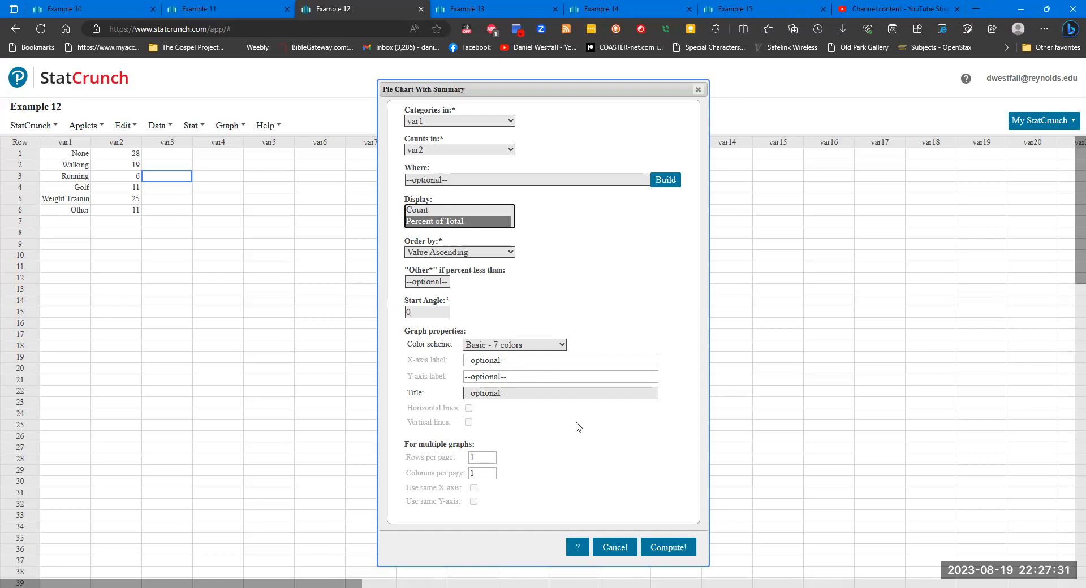
{"action": "left_click", "coordinate": [476, 212]}
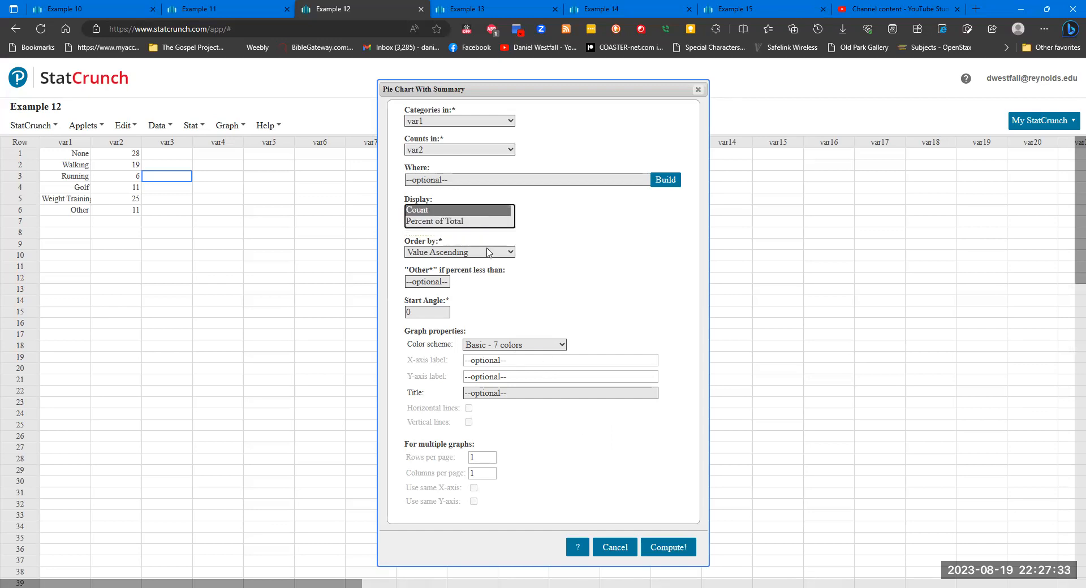
{"action": "left_click", "coordinate": [477, 227], "text": "ctrl"}
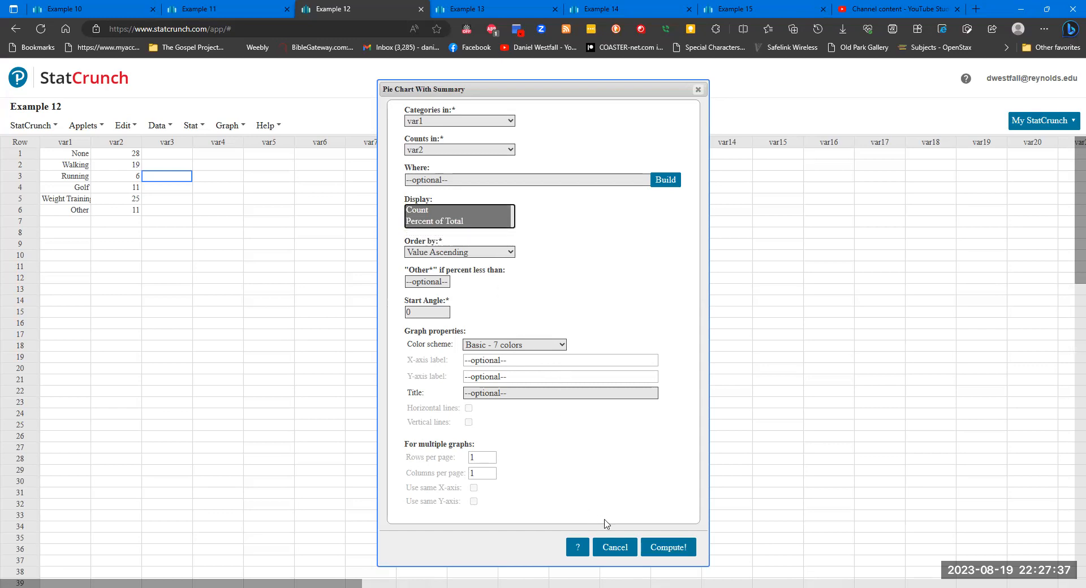
{"action": "left_click", "coordinate": [656, 547]}
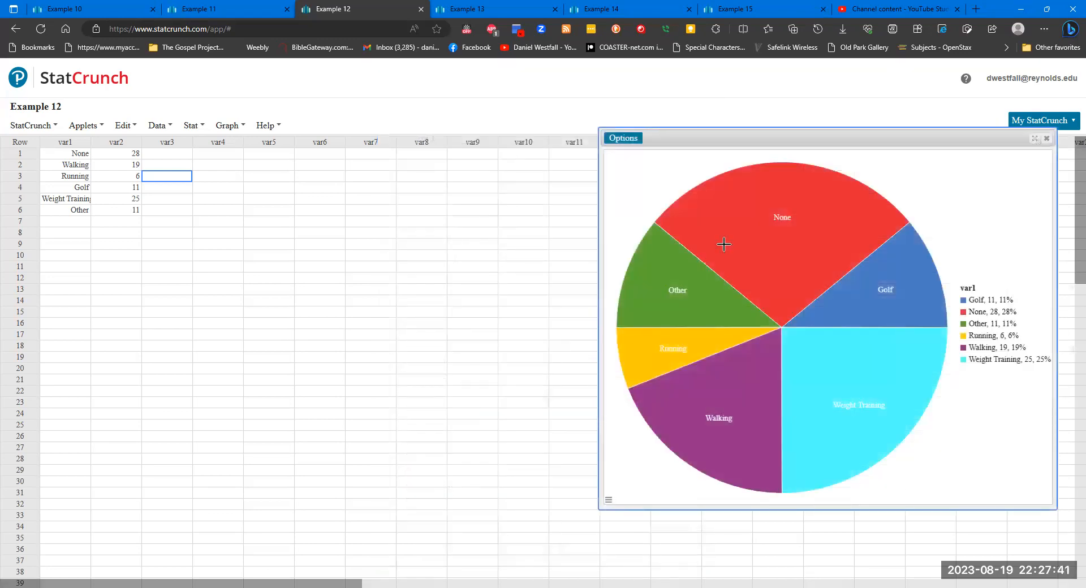
{"action": "left_click_drag", "start_coordinate": [759, 139], "coordinate": [461, 164]}
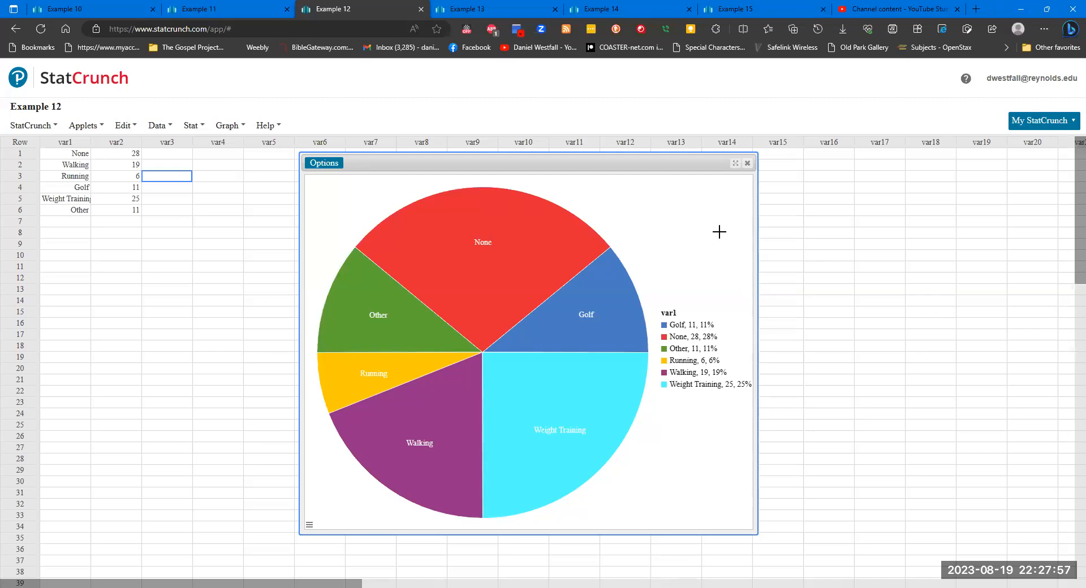
- Set up a pie chart with summary for the Example 13 data, with categories in var1 and counts in var2
{"action": "left_click", "coordinate": [500, 6]}
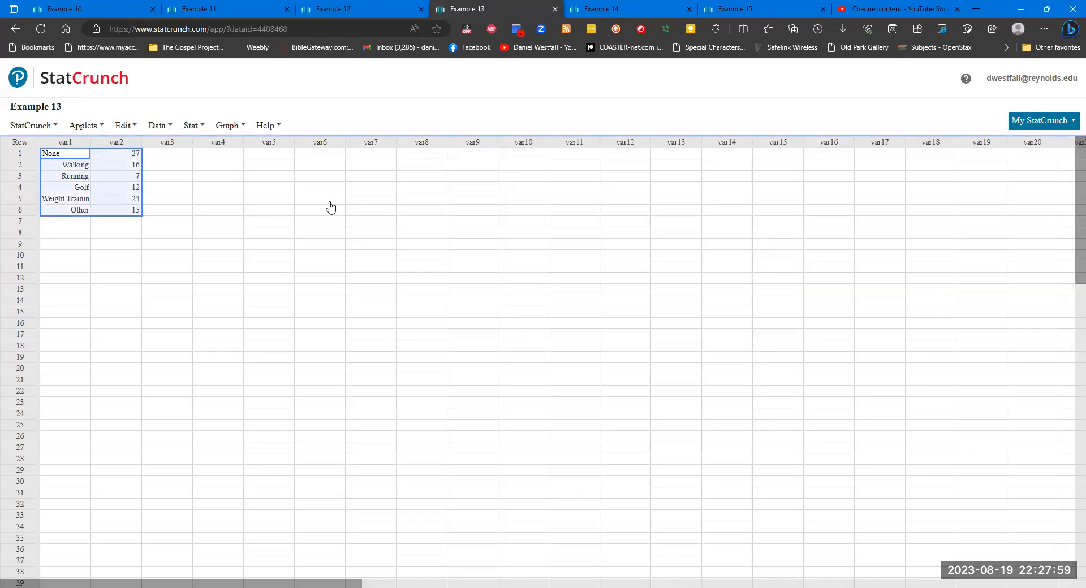
{"action": "left_click", "coordinate": [221, 190]}
{"action": "left_click", "coordinate": [158, 125]}
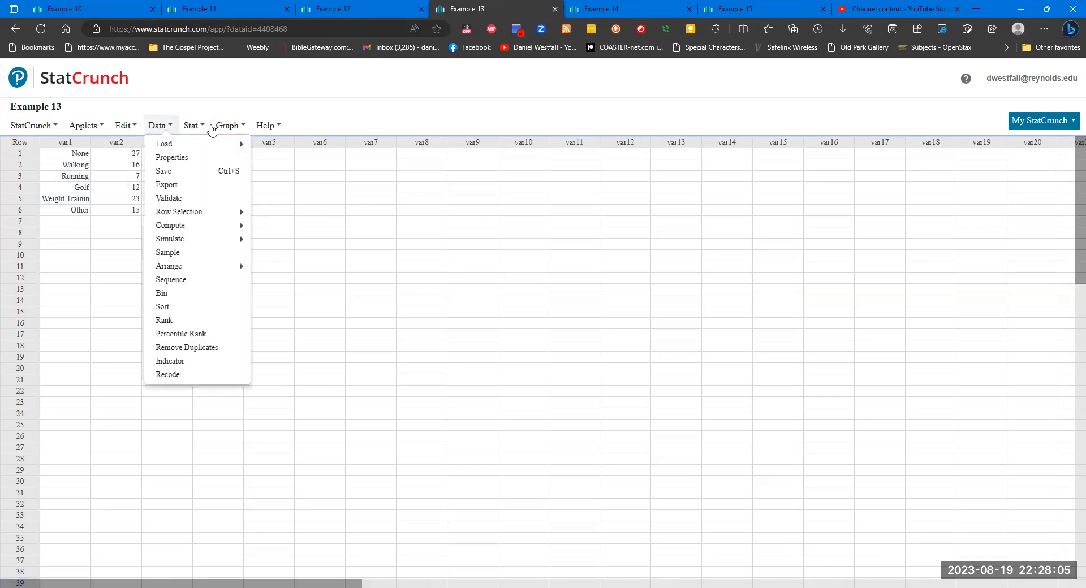
{"action": "left_click", "coordinate": [227, 125]}
{"action": "mouse_move", "coordinate": [260, 159]}
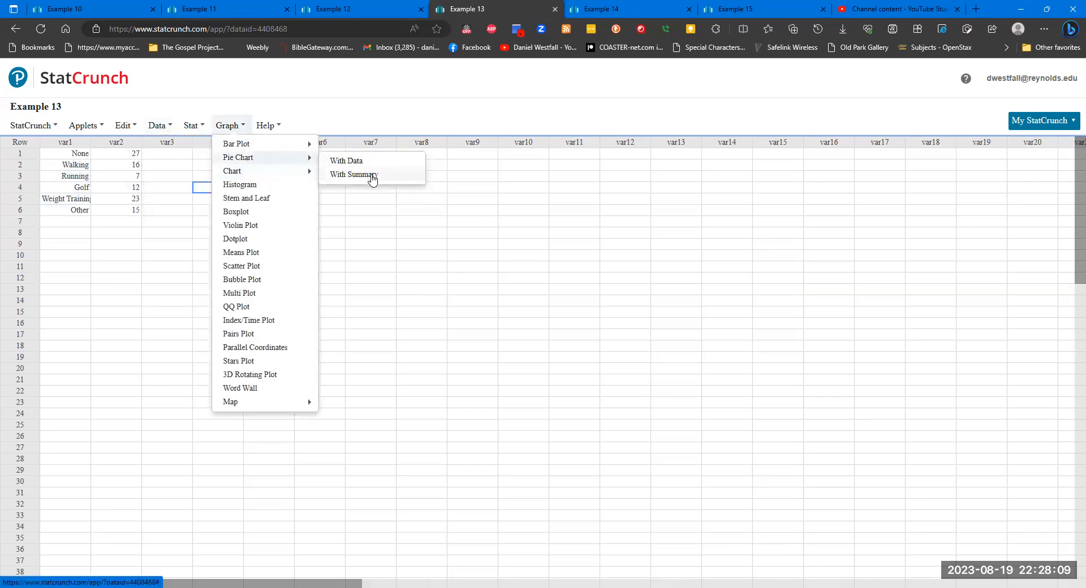
{"action": "left_click", "coordinate": [339, 175]}
{"action": "left_click", "coordinate": [475, 121]}
{"action": "left_click", "coordinate": [469, 146]}
{"action": "left_click", "coordinate": [467, 150]}
{"action": "left_click", "coordinate": [457, 175]}
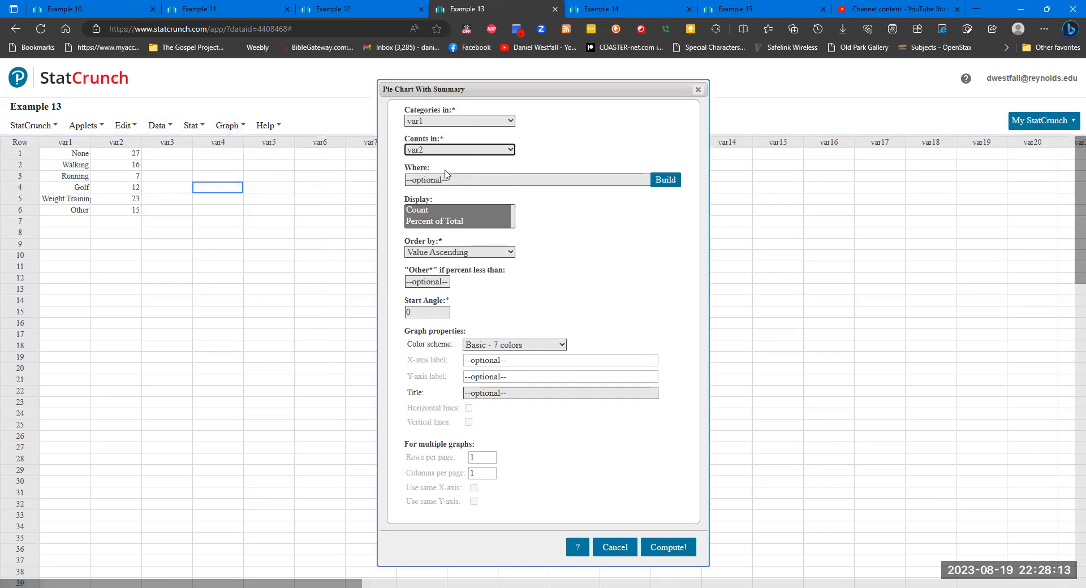
- Display only Percent of Total in Worksheet order, compute the Example 13 pie chart and move its window closer to the data
{"action": "left_click", "coordinate": [453, 221], "text": "ctrl"}
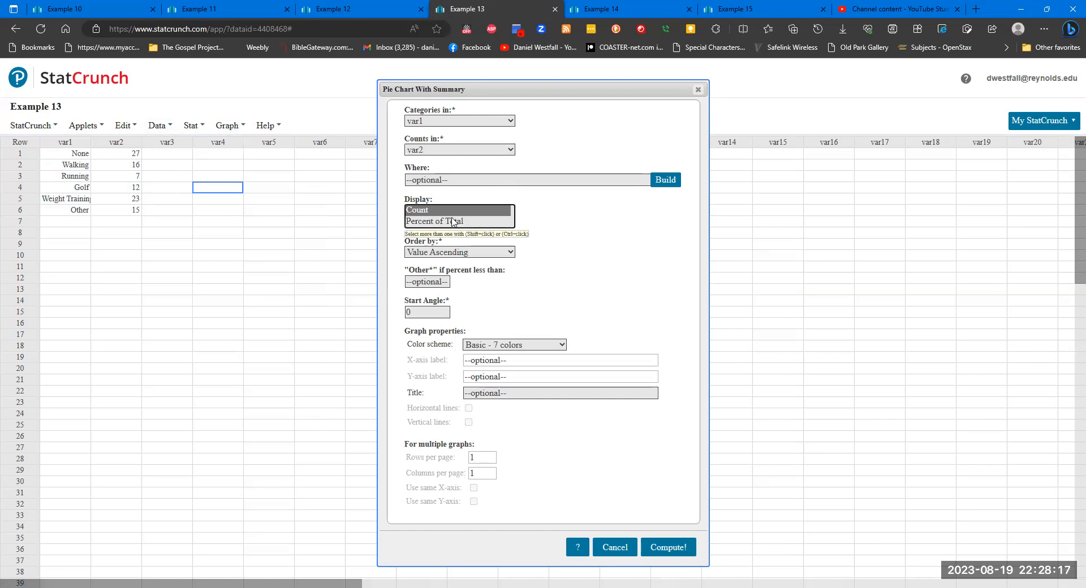
{"action": "left_click", "coordinate": [453, 221]}
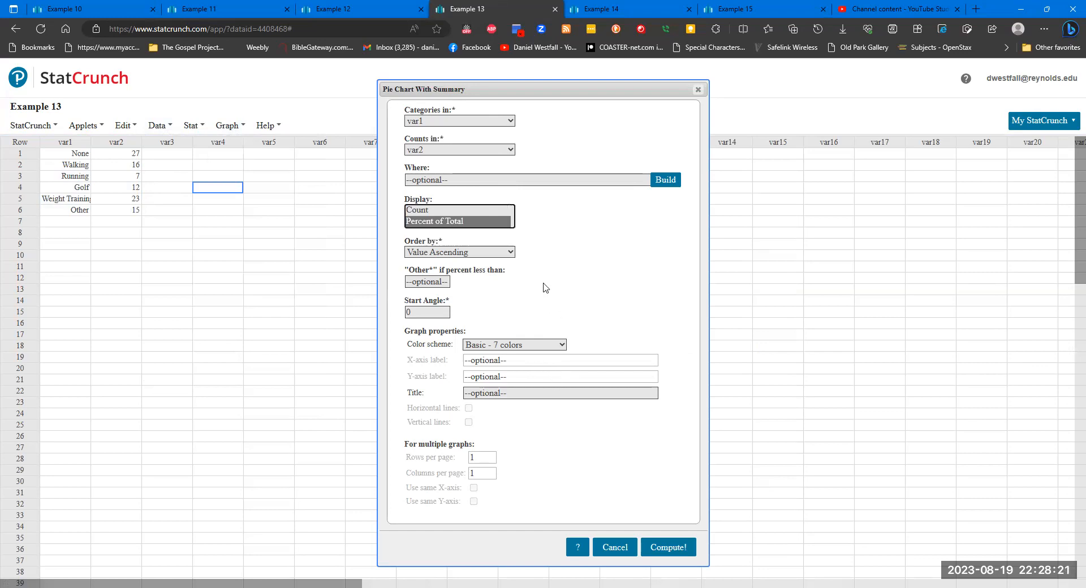
{"action": "left_click", "coordinate": [510, 253]}
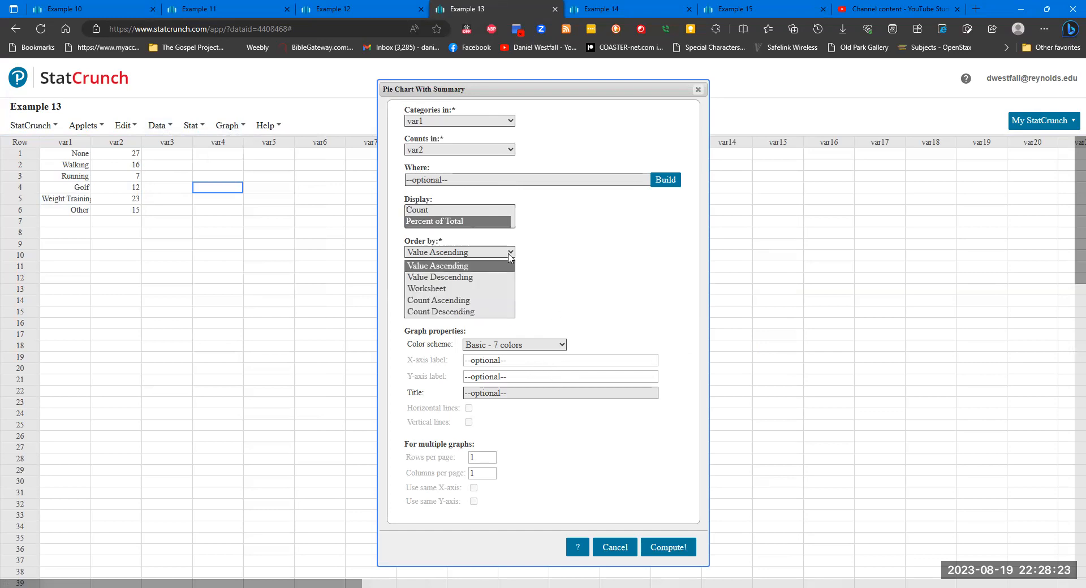
{"action": "left_click", "coordinate": [481, 288]}
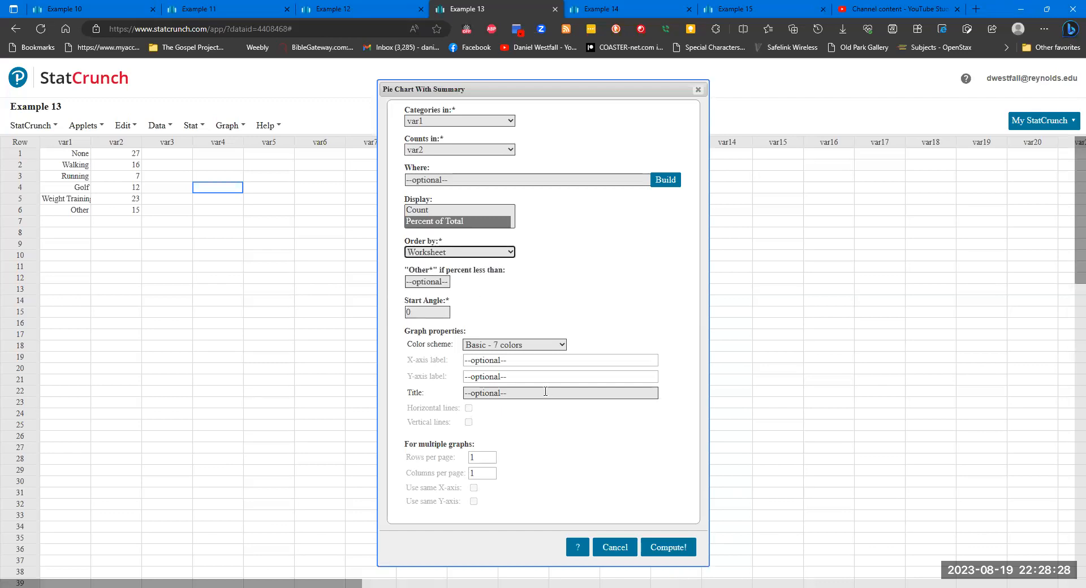
{"action": "left_click", "coordinate": [665, 548]}
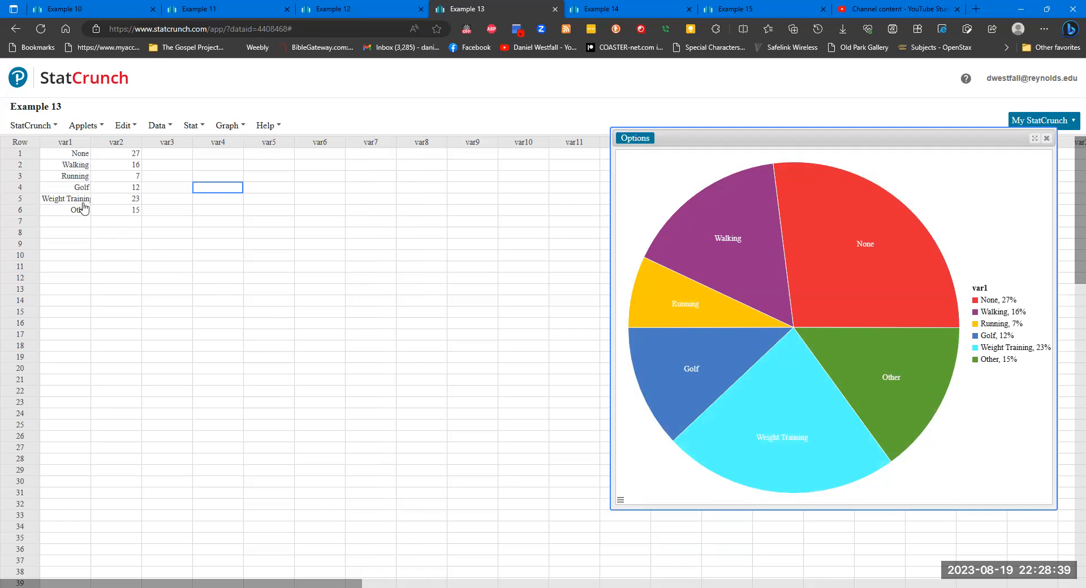
{"action": "mouse_move", "coordinate": [908, 309]}
{"action": "left_click_drag", "start_coordinate": [875, 139], "coordinate": [461, 189]}
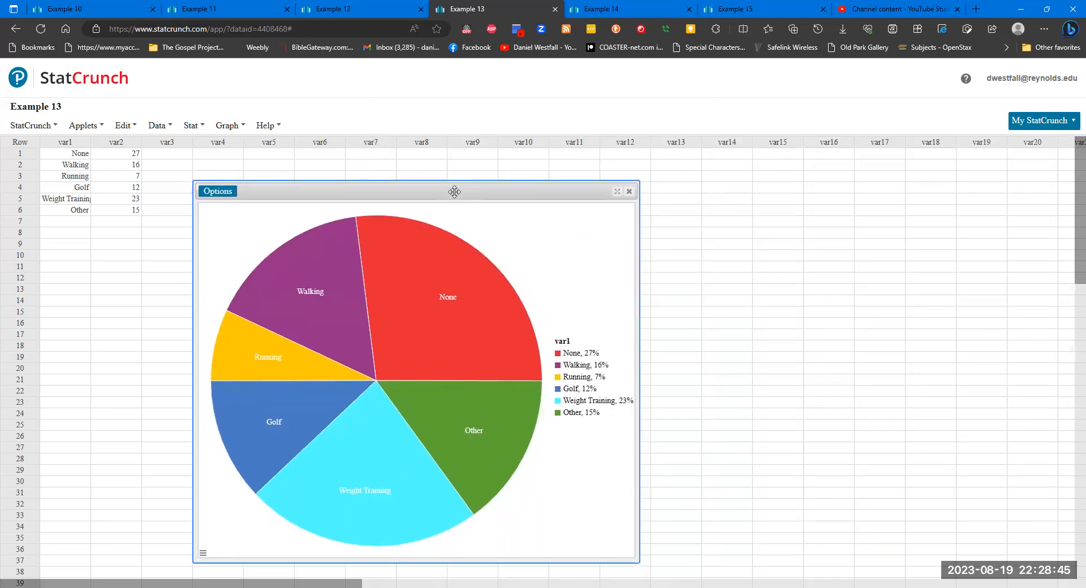
- Create a pie chart with summary for Example 14, with Favorite Food as categories and Number of Responses as counts, and place it below the data
{"action": "left_click", "coordinate": [631, 12]}
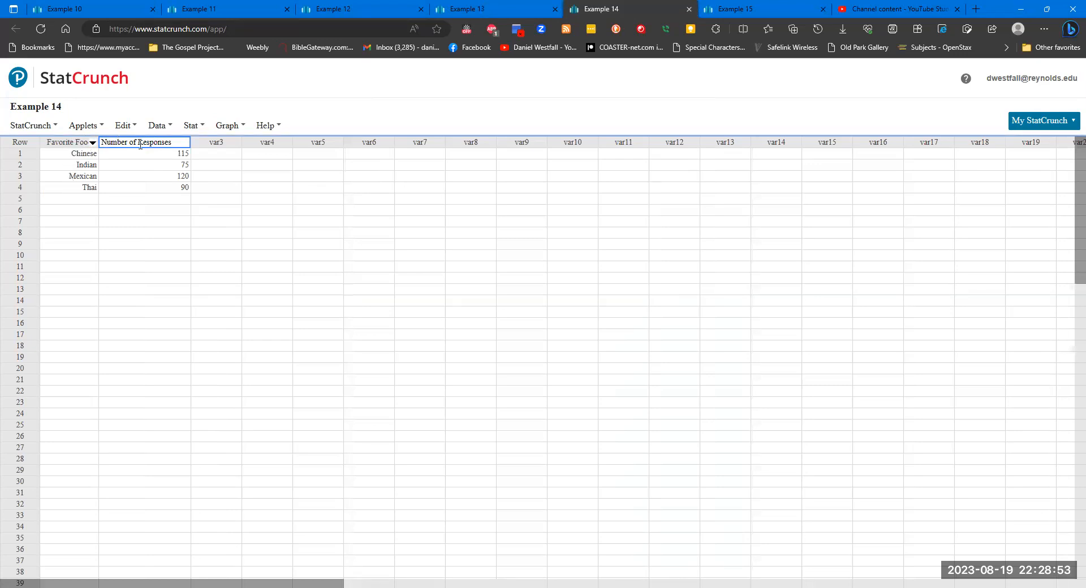
{"action": "left_click", "coordinate": [161, 232]}
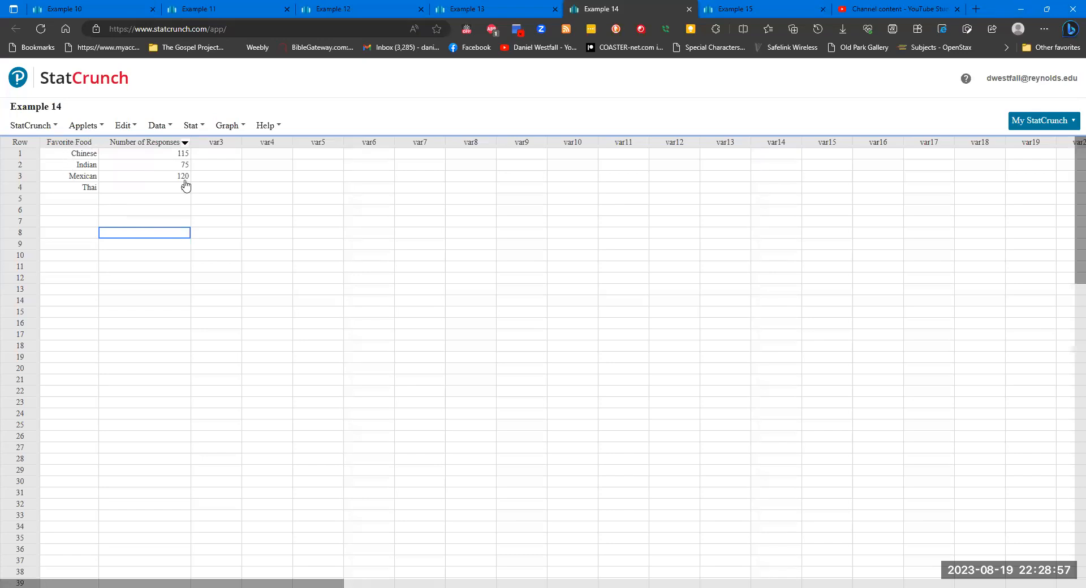
{"action": "left_click", "coordinate": [77, 211]}
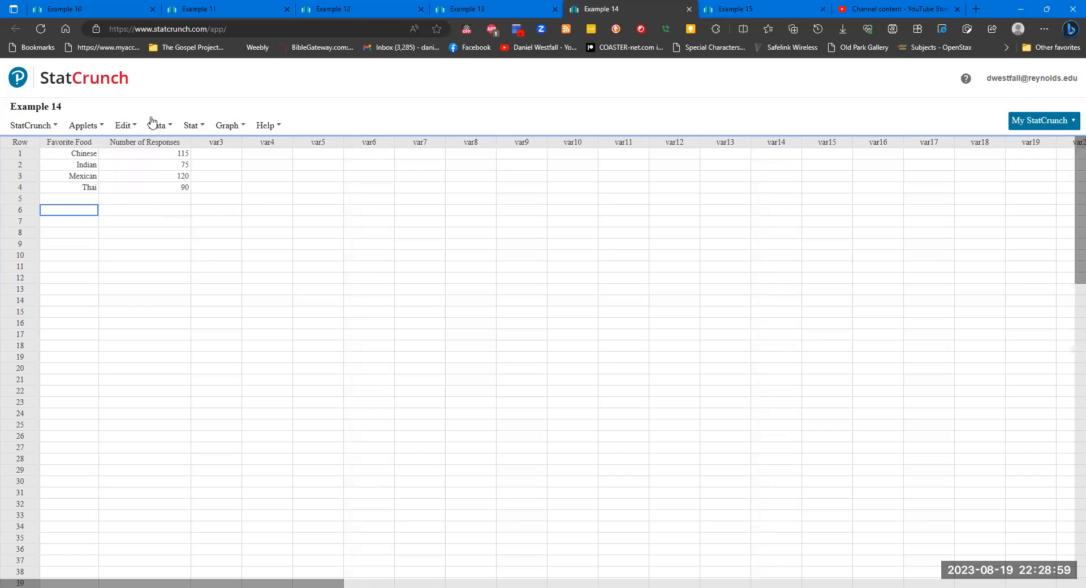
{"action": "left_click", "coordinate": [215, 125]}
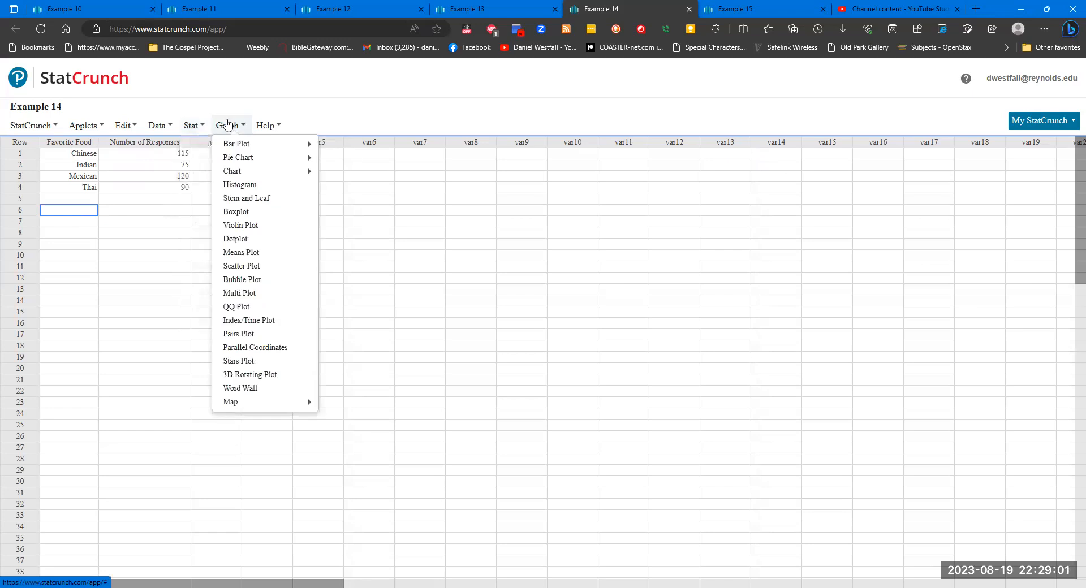
{"action": "mouse_move", "coordinate": [255, 158]}
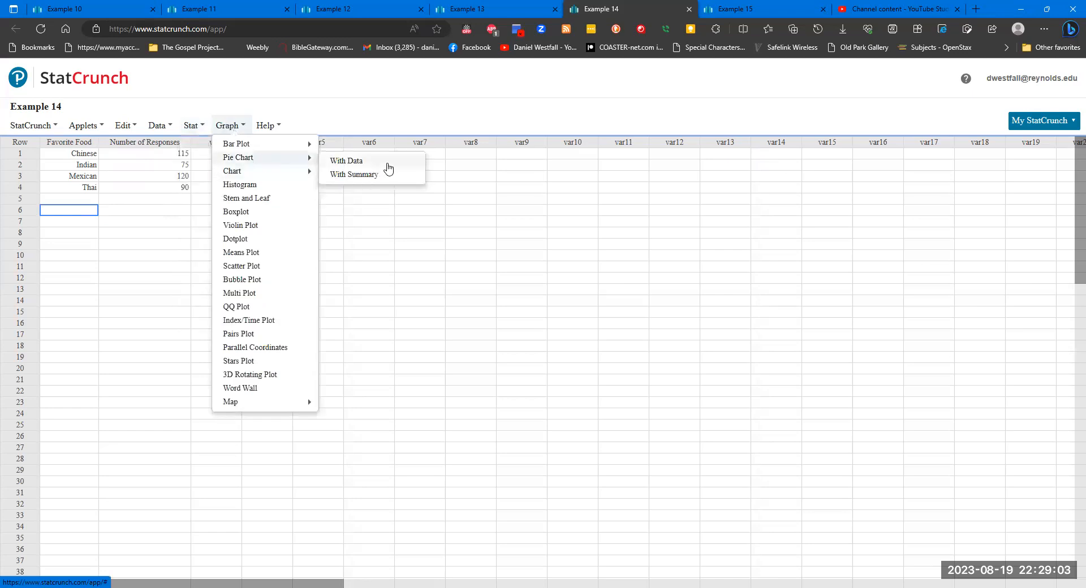
{"action": "left_click", "coordinate": [374, 175]}
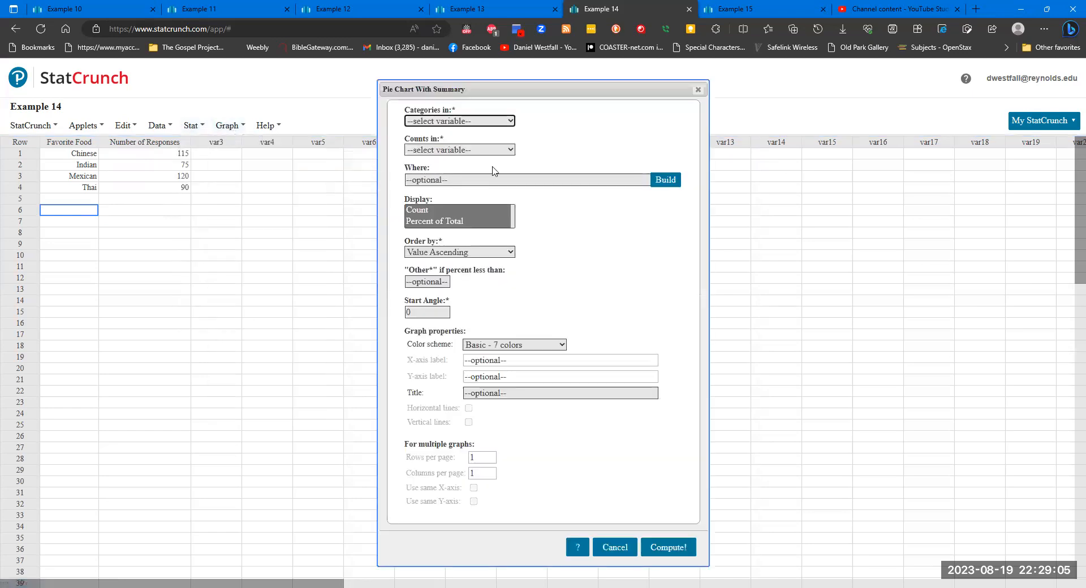
{"action": "left_click", "coordinate": [488, 121]}
{"action": "left_click", "coordinate": [470, 146]}
{"action": "left_click", "coordinate": [466, 150]}
{"action": "left_click", "coordinate": [463, 176]}
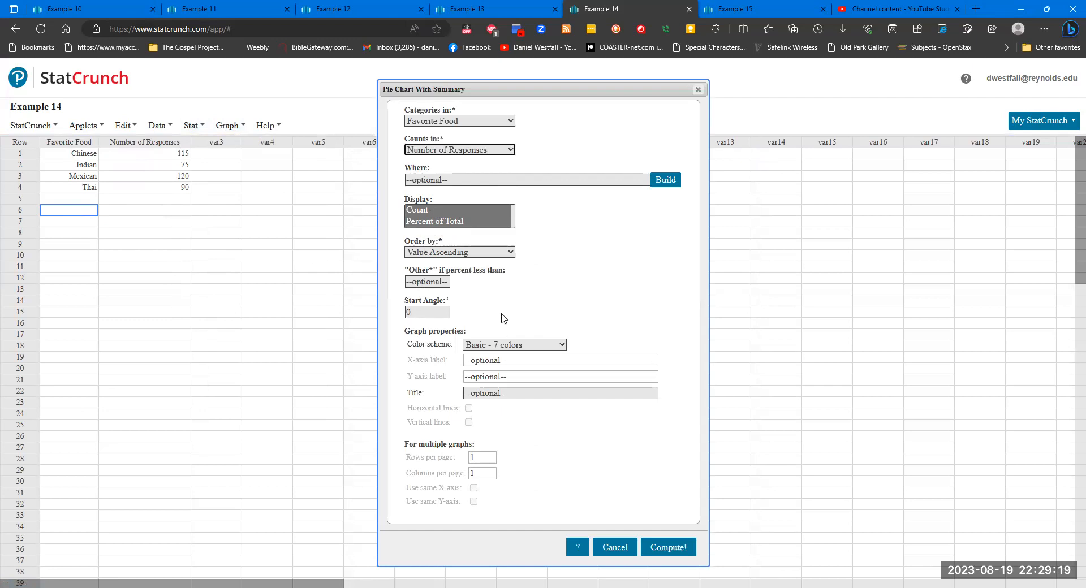
{"action": "left_click", "coordinate": [684, 547]}
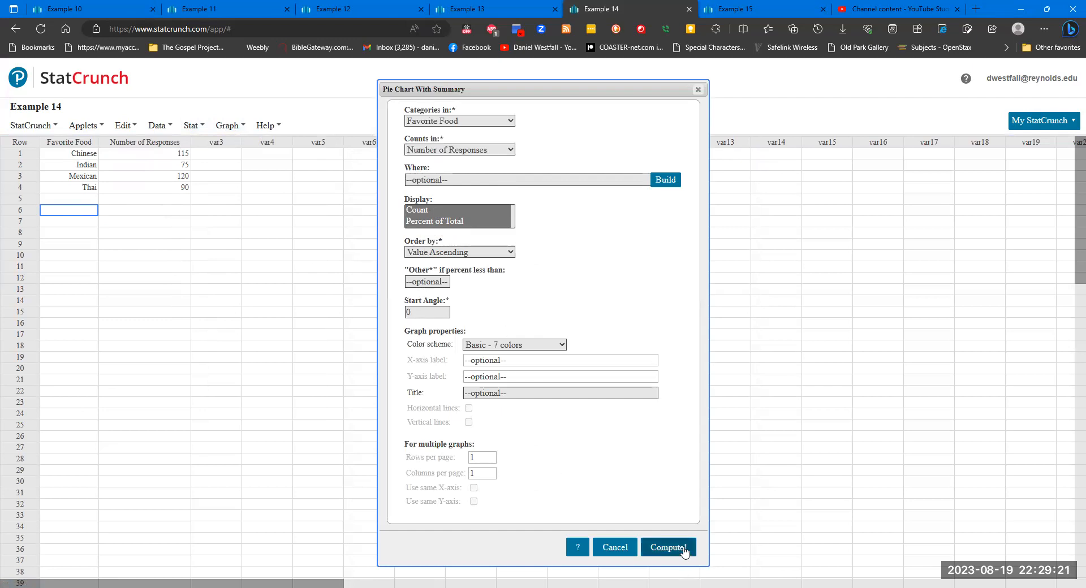
{"action": "left_click_drag", "start_coordinate": [788, 147], "coordinate": [239, 222]}
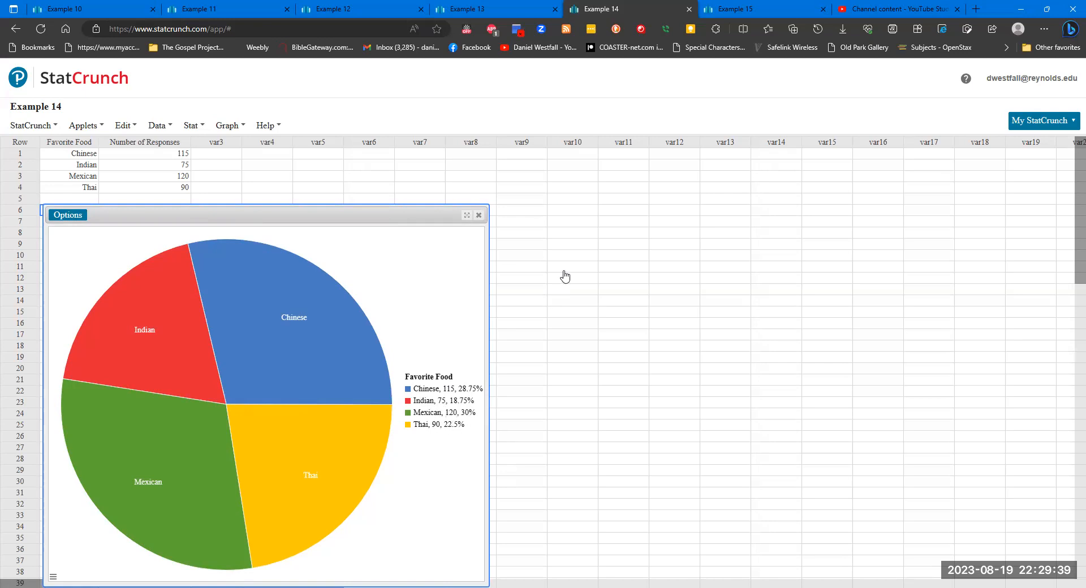
- Resize the Favorite Pizza Toppings column in the Example 15 data to fit its data width
{"action": "key", "text": "ctrl+Tab"}
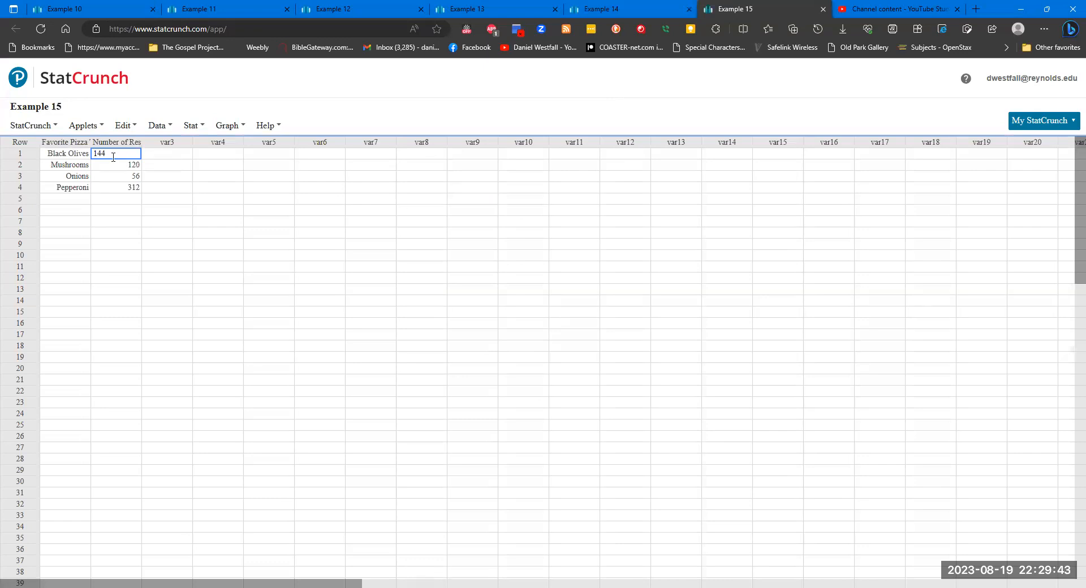
{"action": "left_click", "coordinate": [84, 143]}
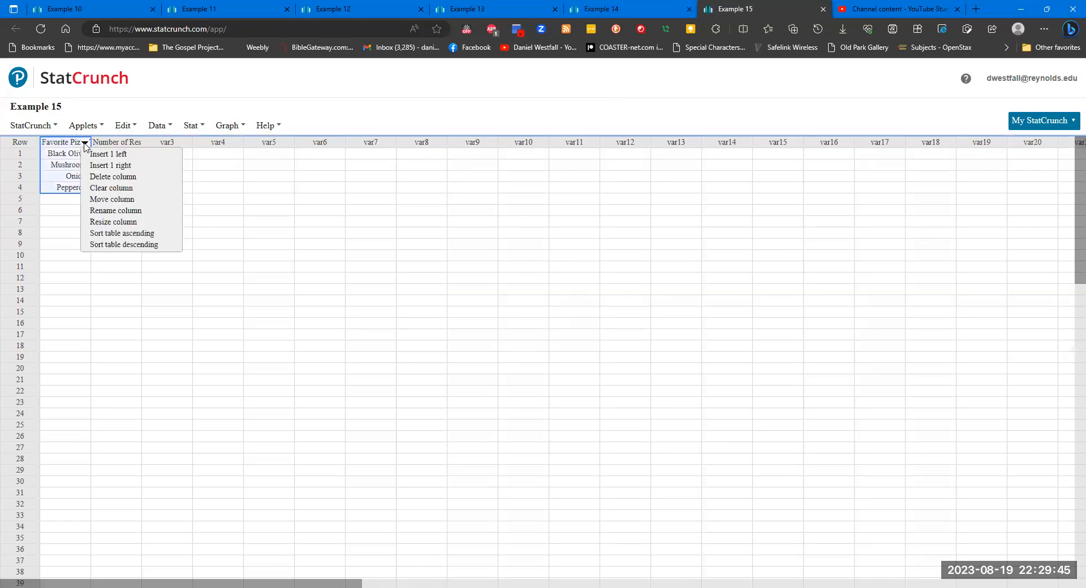
{"action": "left_click", "coordinate": [123, 222]}
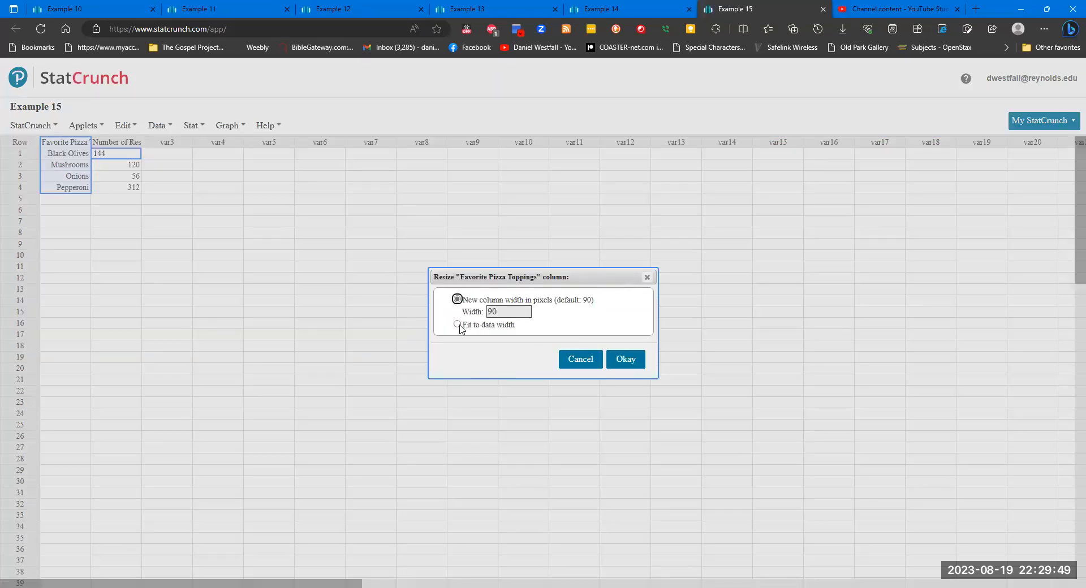
{"action": "left_click", "coordinate": [458, 325]}
{"action": "left_click", "coordinate": [625, 362]}
{"action": "left_click", "coordinate": [294, 289]}
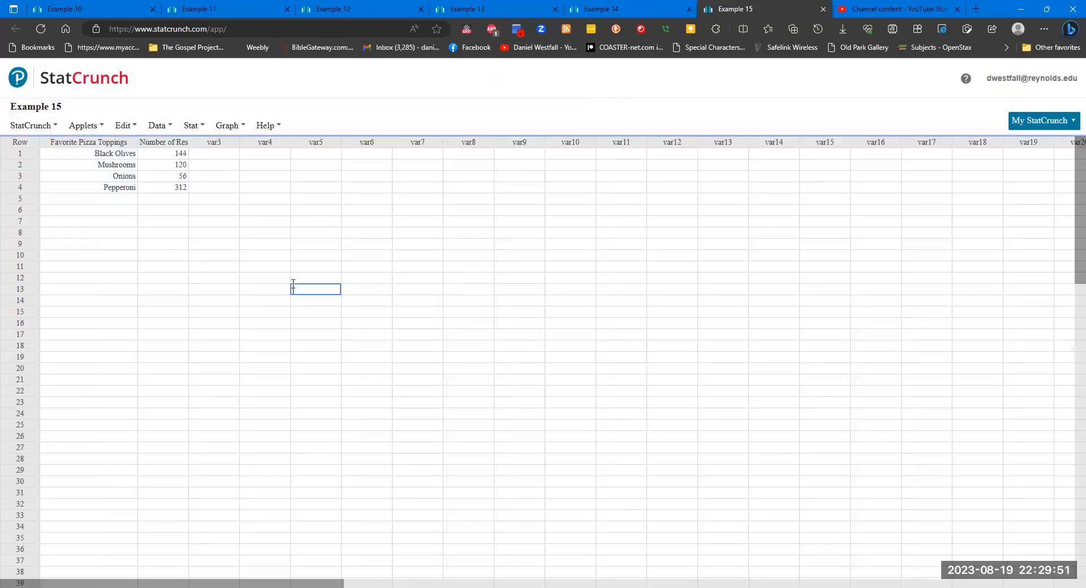
- Resize the Number of Responses column in Example 15 to fit its data width
{"action": "left_click", "coordinate": [184, 145]}
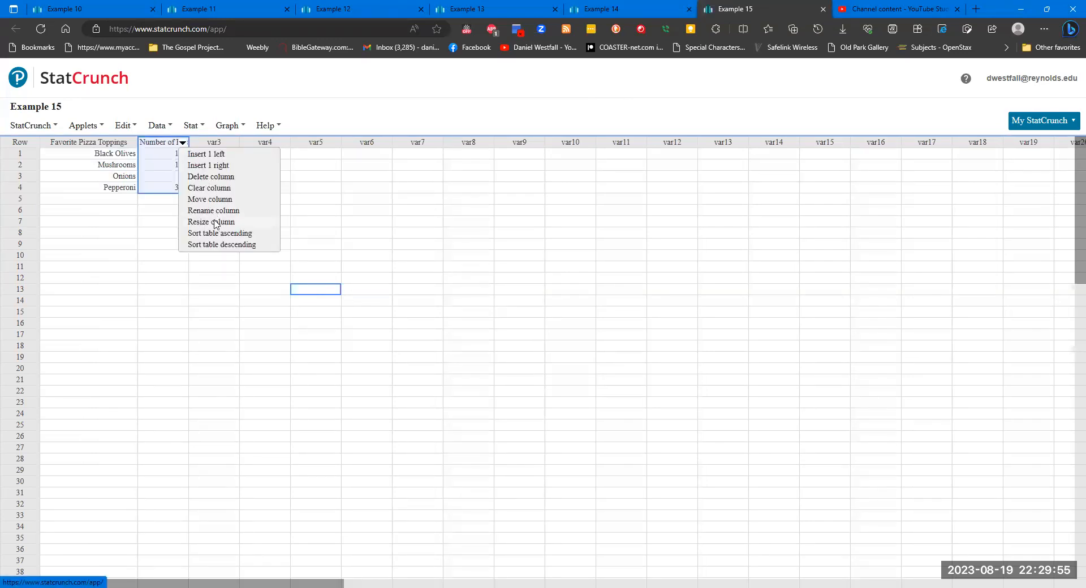
{"action": "left_click", "coordinate": [216, 222]}
{"action": "left_click", "coordinate": [484, 326]}
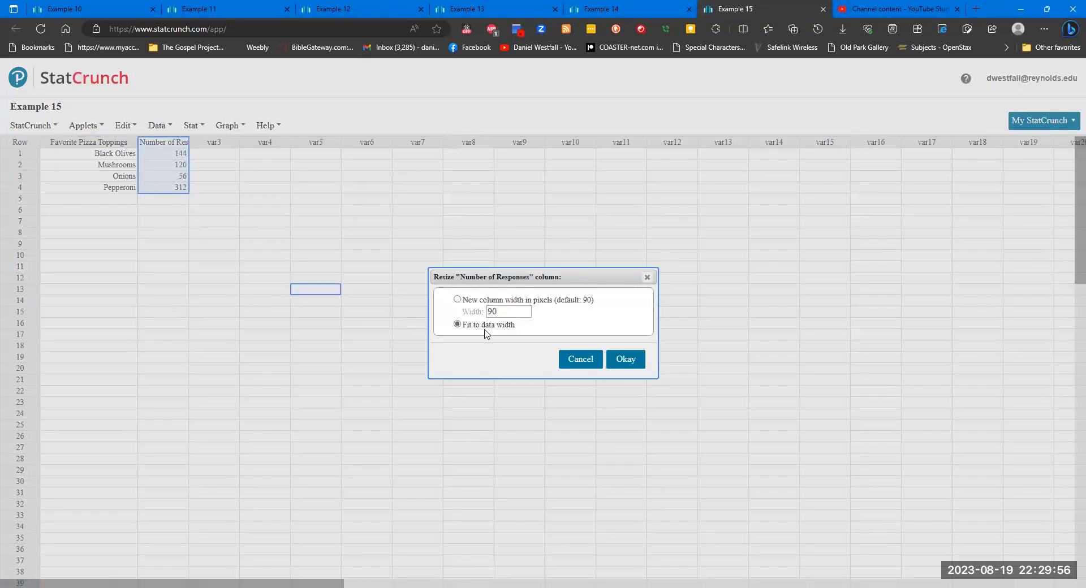
{"action": "left_click", "coordinate": [623, 362]}
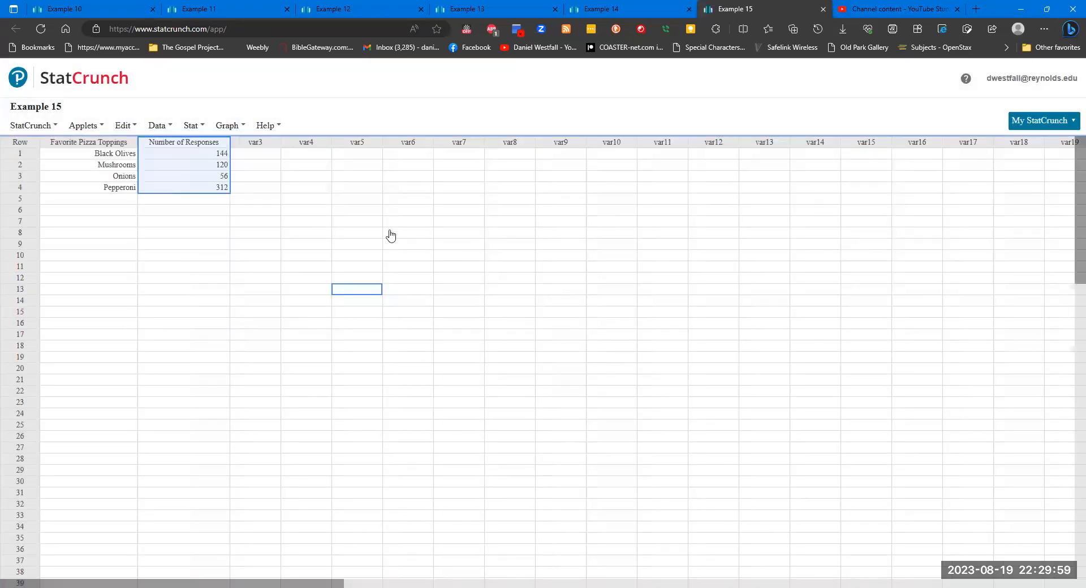
{"action": "left_click", "coordinate": [80, 211]}
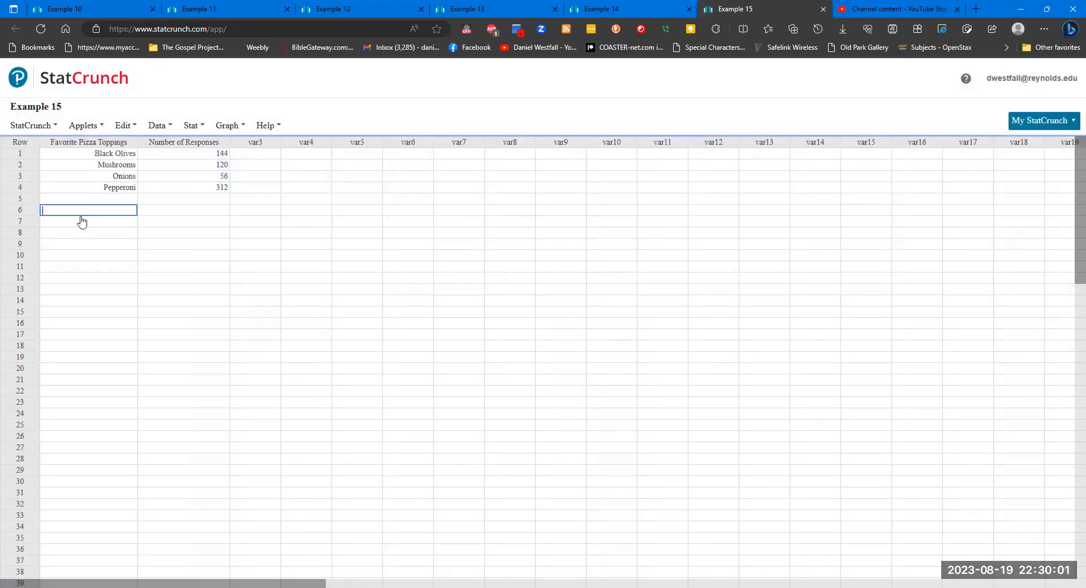
- Set up a pie chart with summary for Example 15, using Favorite Pizza Toppings as categories and Number of Responses as counts
{"action": "mouse_move", "coordinate": [231, 128]}
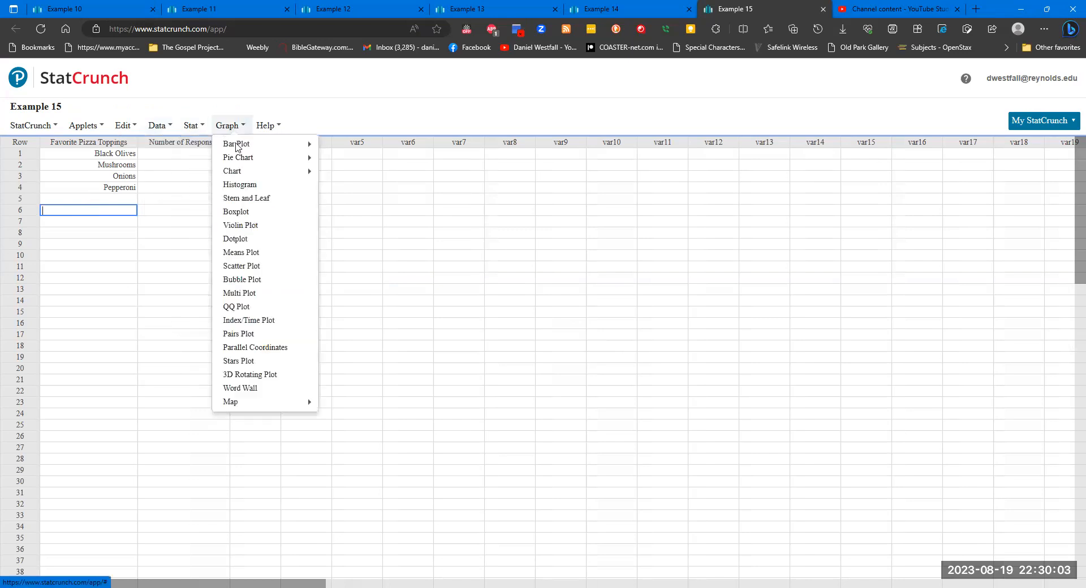
{"action": "mouse_move", "coordinate": [262, 160]}
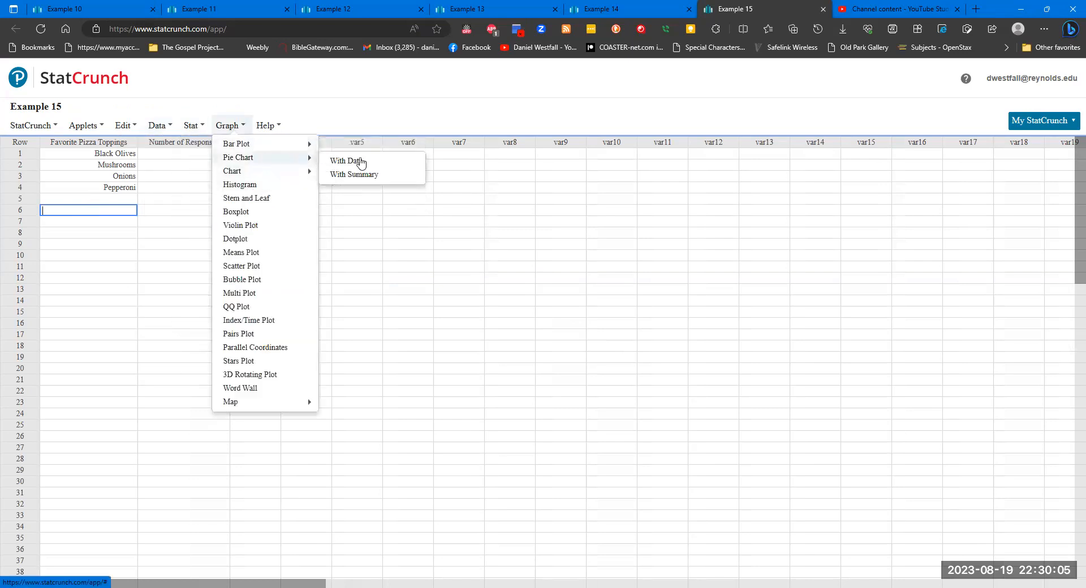
{"action": "left_click", "coordinate": [368, 174]}
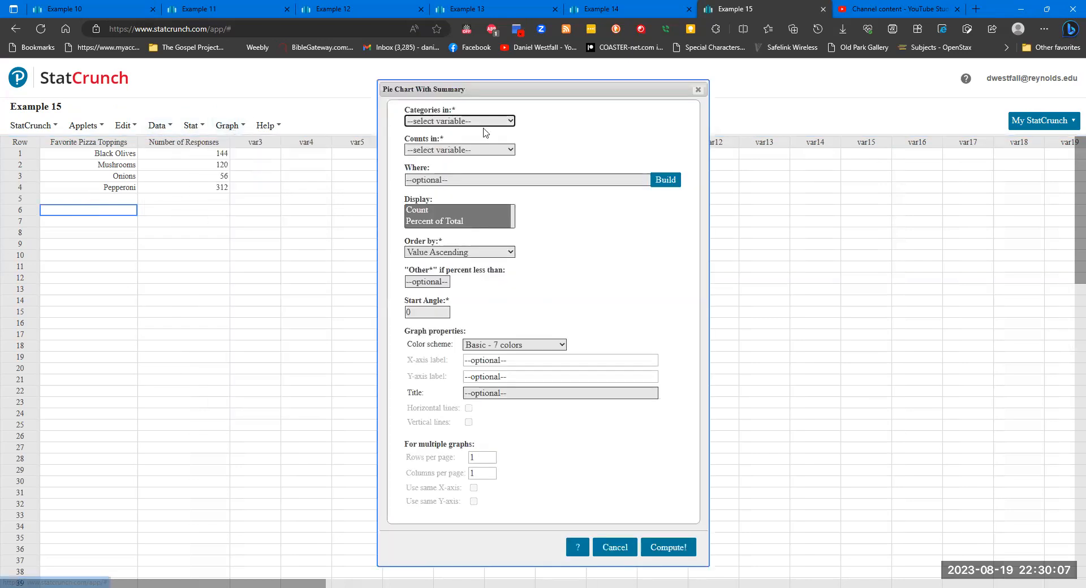
{"action": "left_click", "coordinate": [488, 121]}
{"action": "left_click", "coordinate": [485, 146]}
{"action": "left_click", "coordinate": [481, 150]}
{"action": "left_click", "coordinate": [466, 169]}
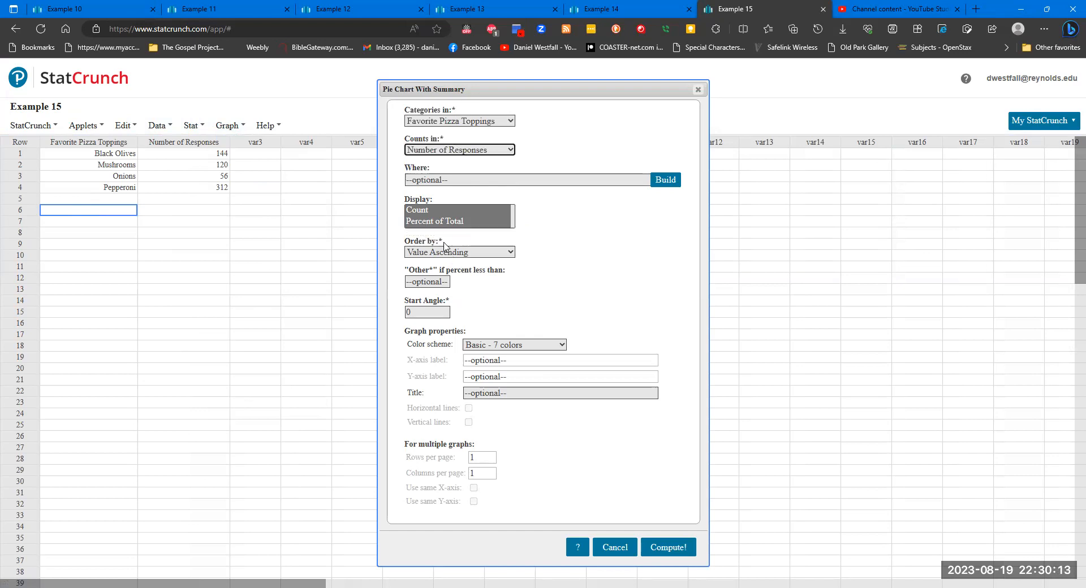
- Order the categories by Worksheet and compute the Example 15 pie chart
{"action": "left_click", "coordinate": [475, 257]}
{"action": "left_click", "coordinate": [475, 287]}
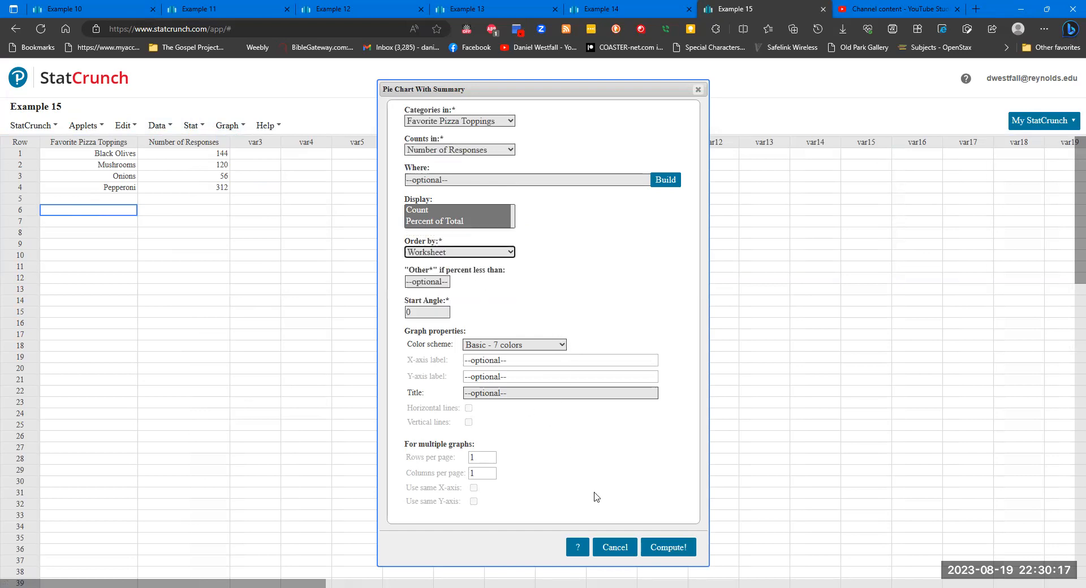
{"action": "left_click", "coordinate": [649, 543]}
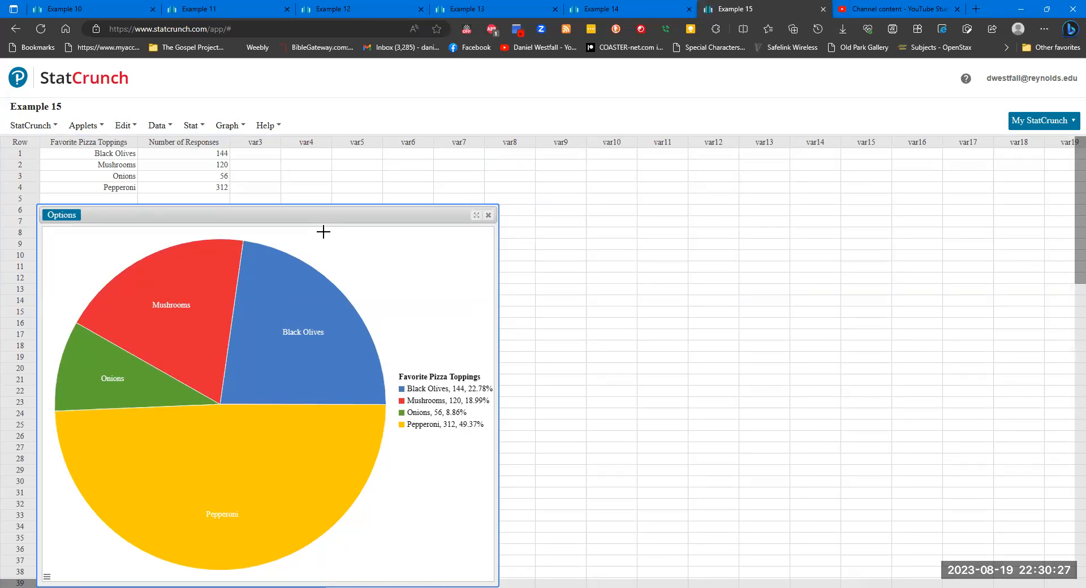
- Recompute the Example 15 pie chart with the Alternate - 7 colors color scheme
{"action": "left_click", "coordinate": [63, 217]}
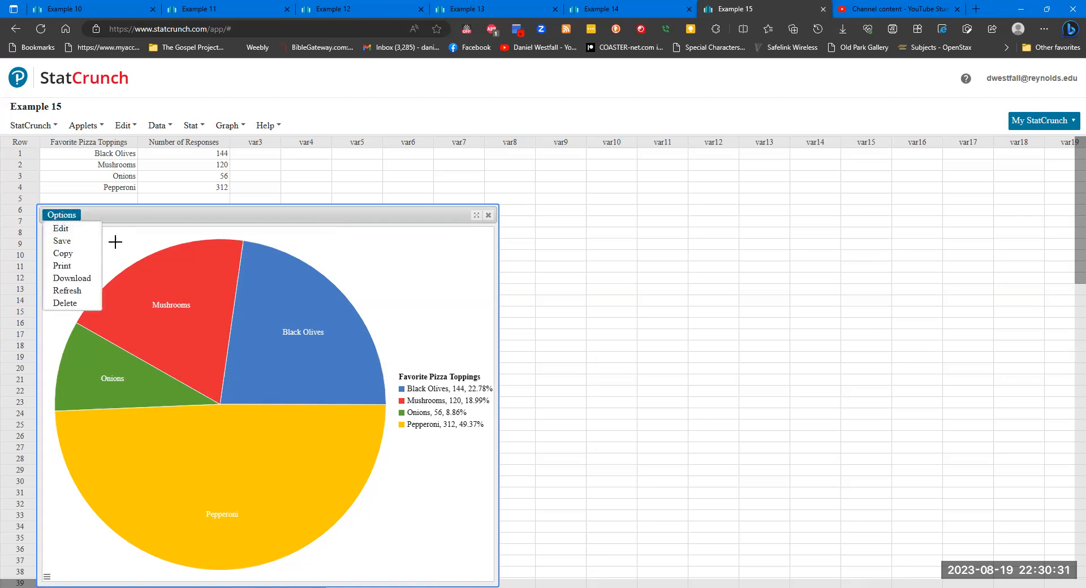
{"action": "left_click", "coordinate": [61, 229]}
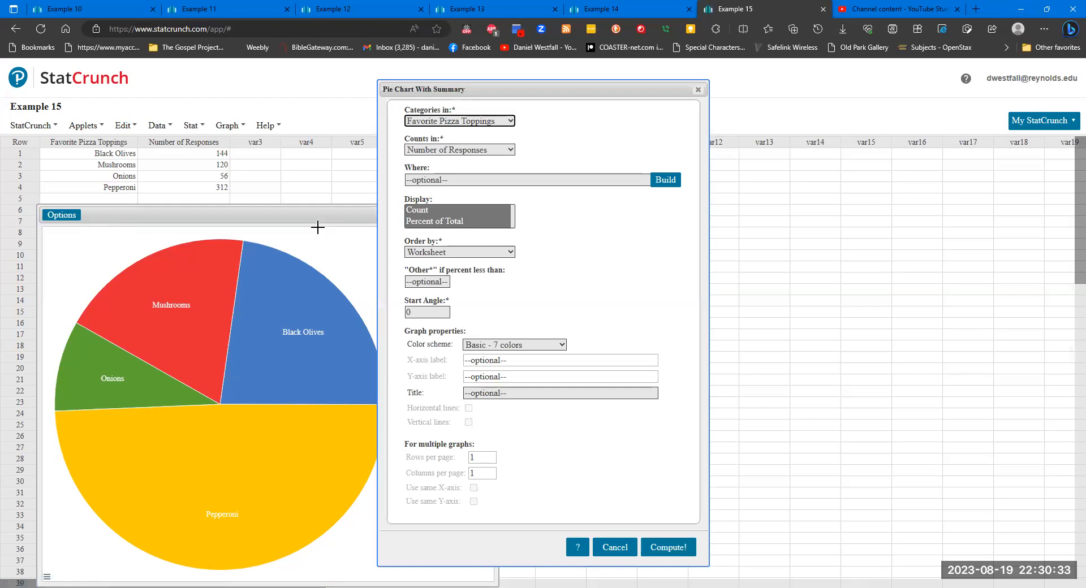
{"action": "left_click", "coordinate": [528, 344]}
{"action": "left_click", "coordinate": [529, 371]}
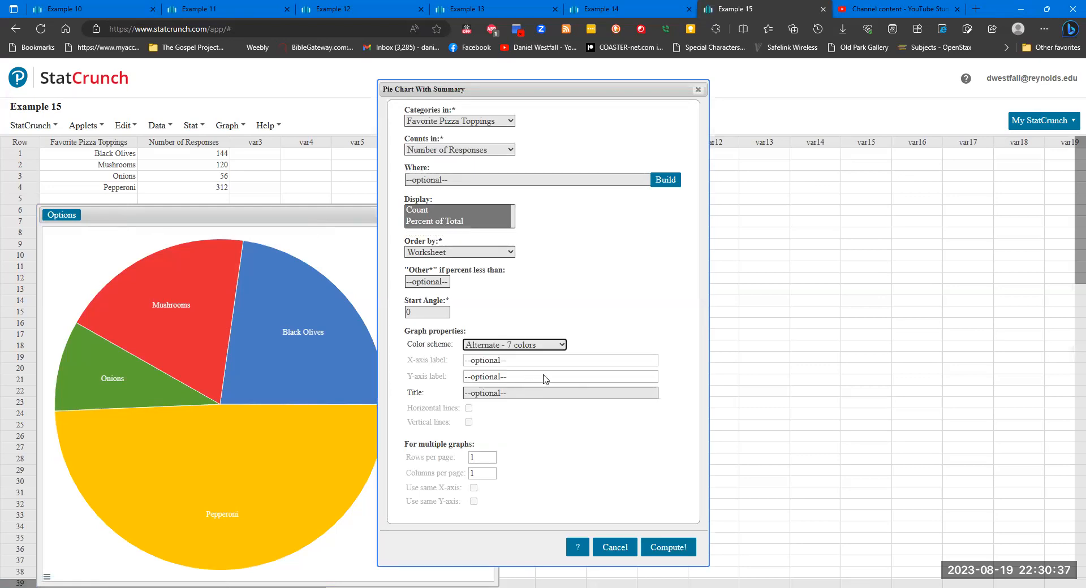
{"action": "left_click", "coordinate": [668, 547]}
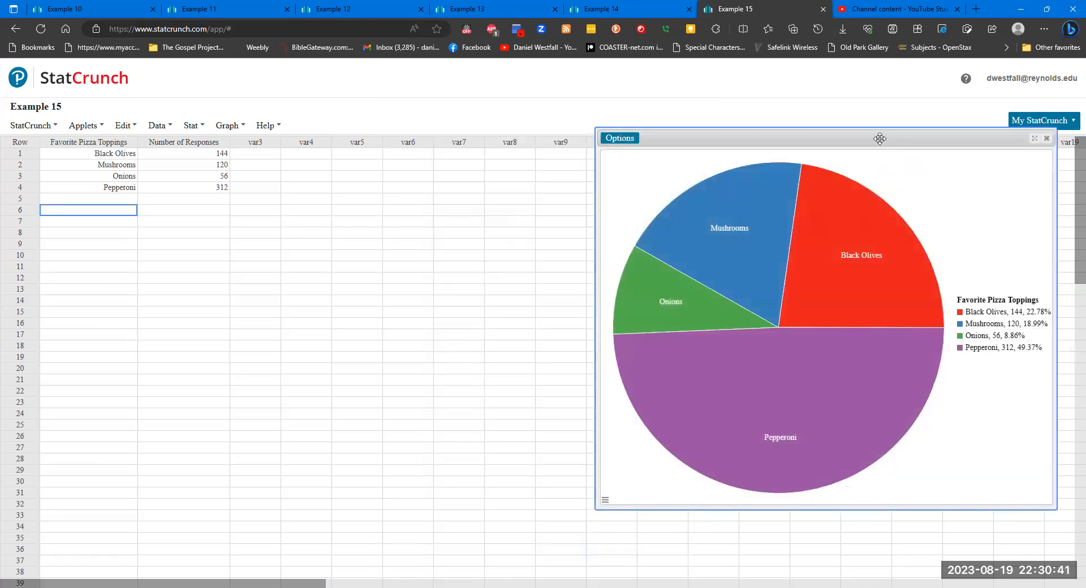
- Change the pizza toppings pie chart's color scheme to Soft - 9 colors and recompute it
{"action": "left_click", "coordinate": [621, 139]}
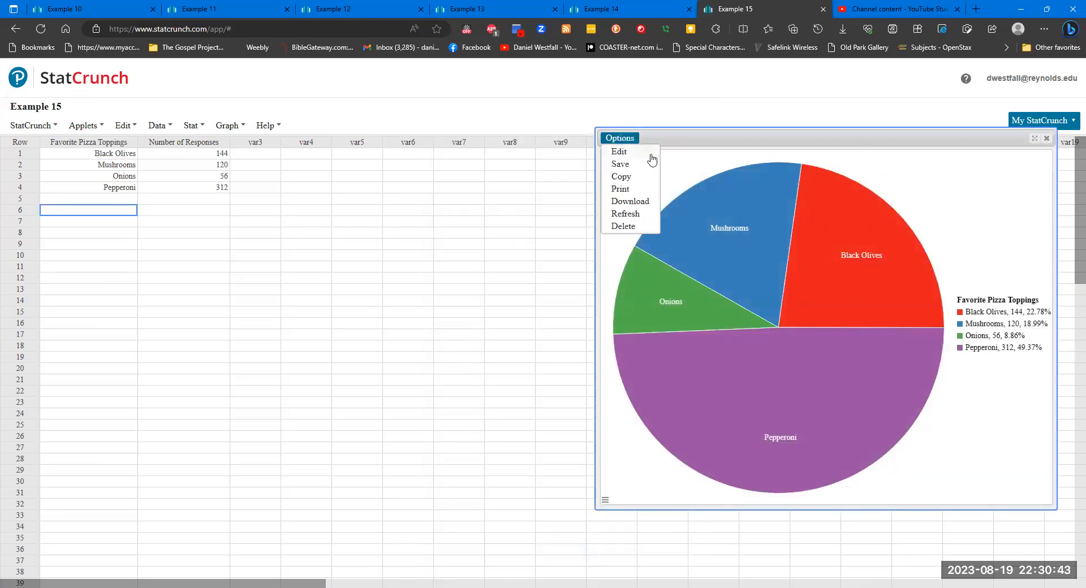
{"action": "left_click", "coordinate": [620, 152]}
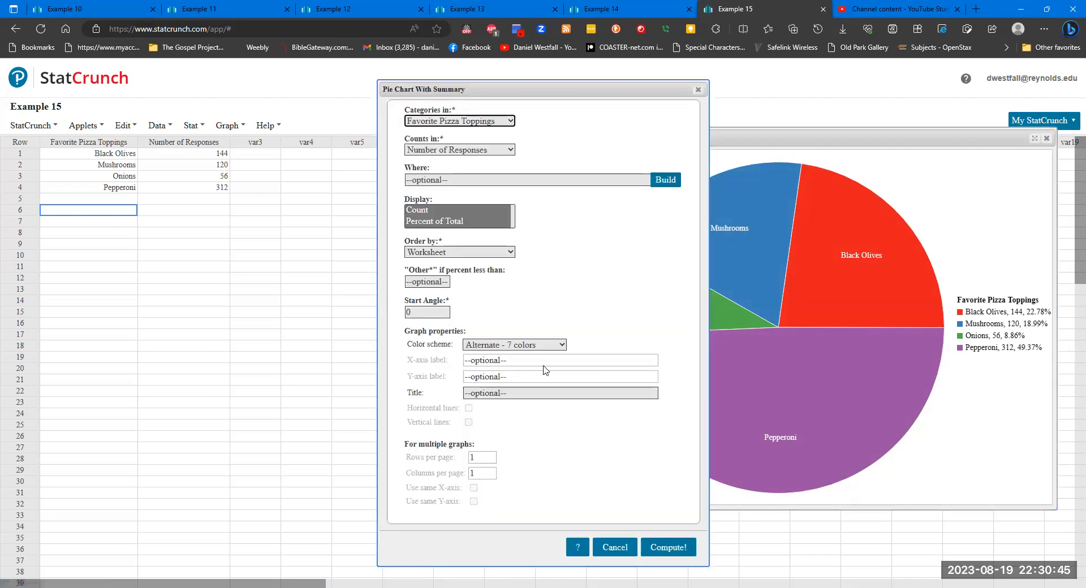
{"action": "left_click", "coordinate": [548, 344]}
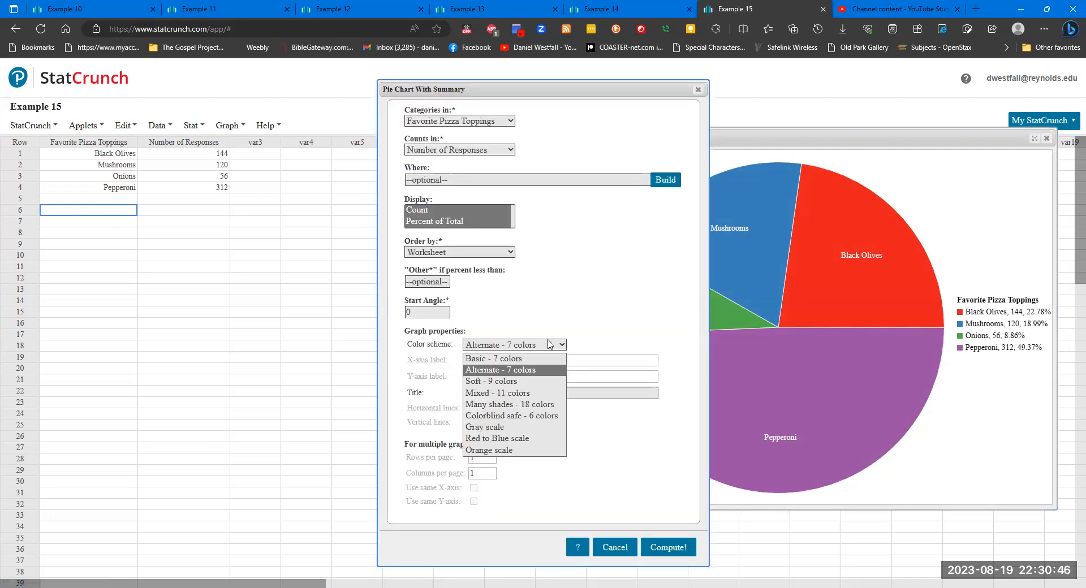
{"action": "left_click", "coordinate": [548, 382]}
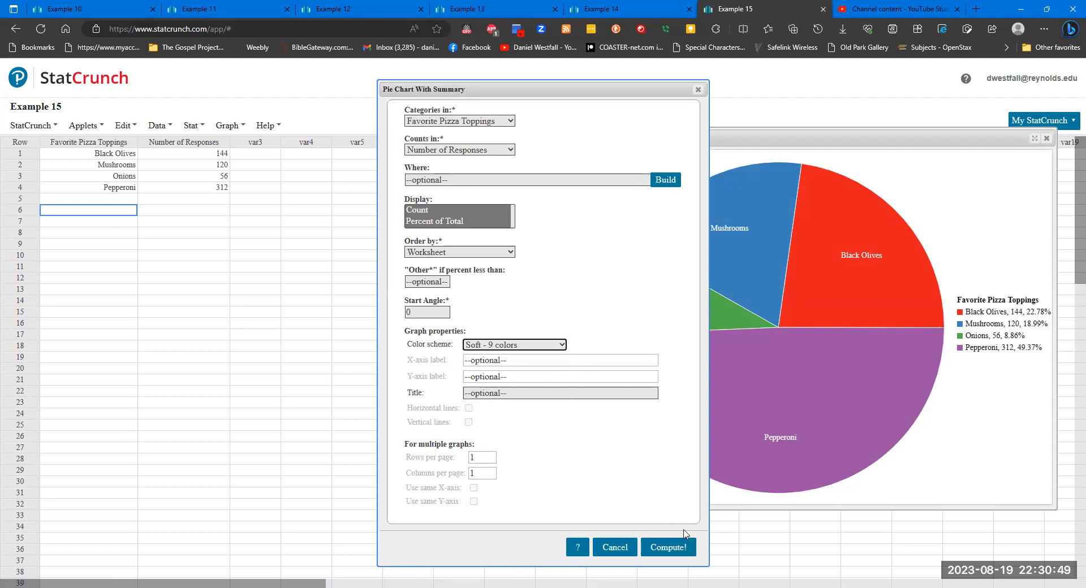
{"action": "left_click", "coordinate": [679, 548]}
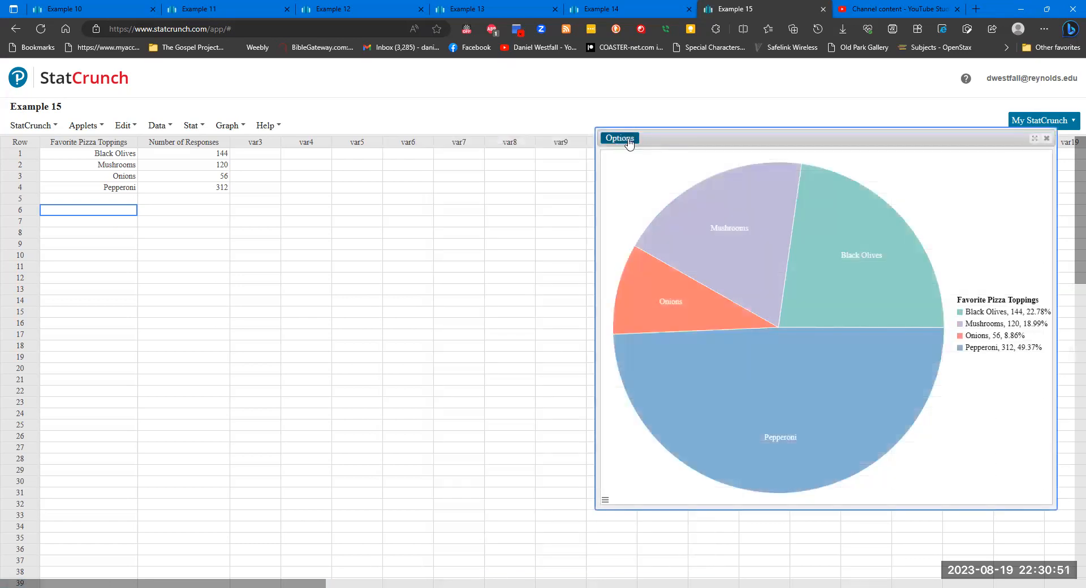
- Change the pizza toppings pie chart's color scheme to Mixed - 11 colors and recompute it
{"action": "left_click", "coordinate": [621, 138]}
{"action": "left_click", "coordinate": [629, 154]}
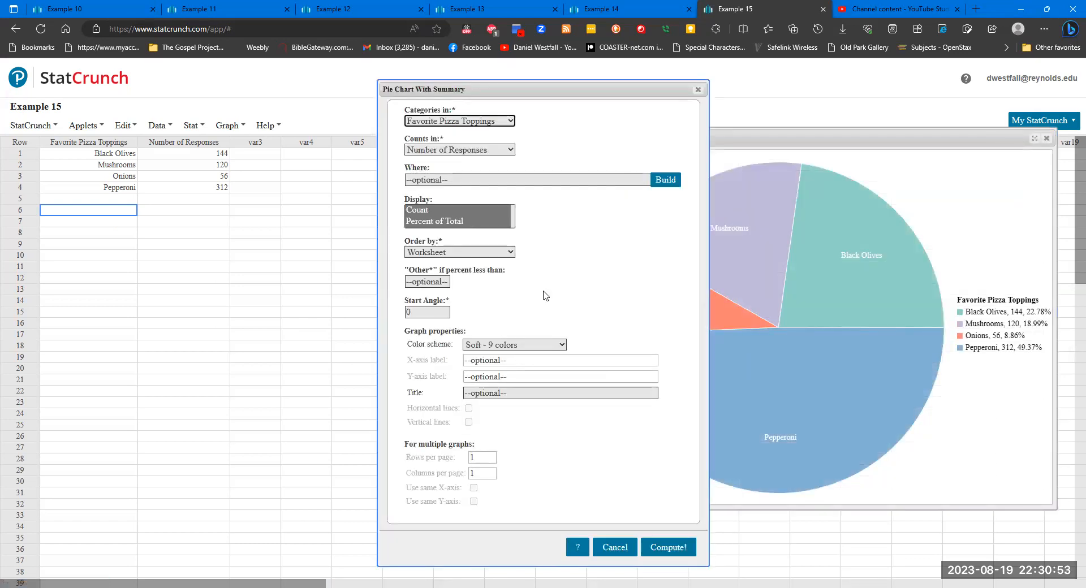
{"action": "left_click", "coordinate": [554, 349]}
{"action": "left_click", "coordinate": [547, 391]}
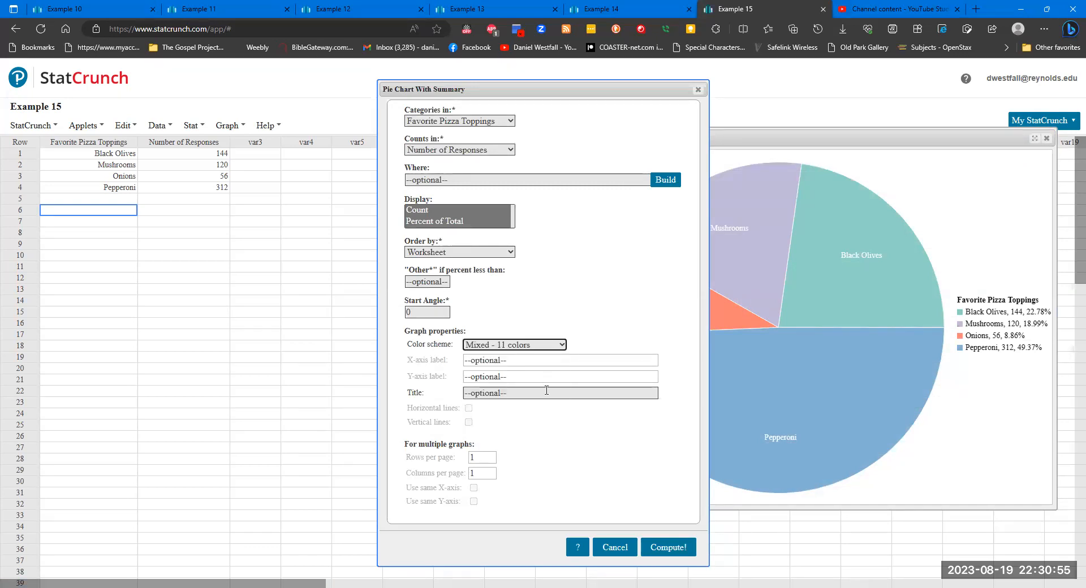
{"action": "left_click", "coordinate": [661, 547]}
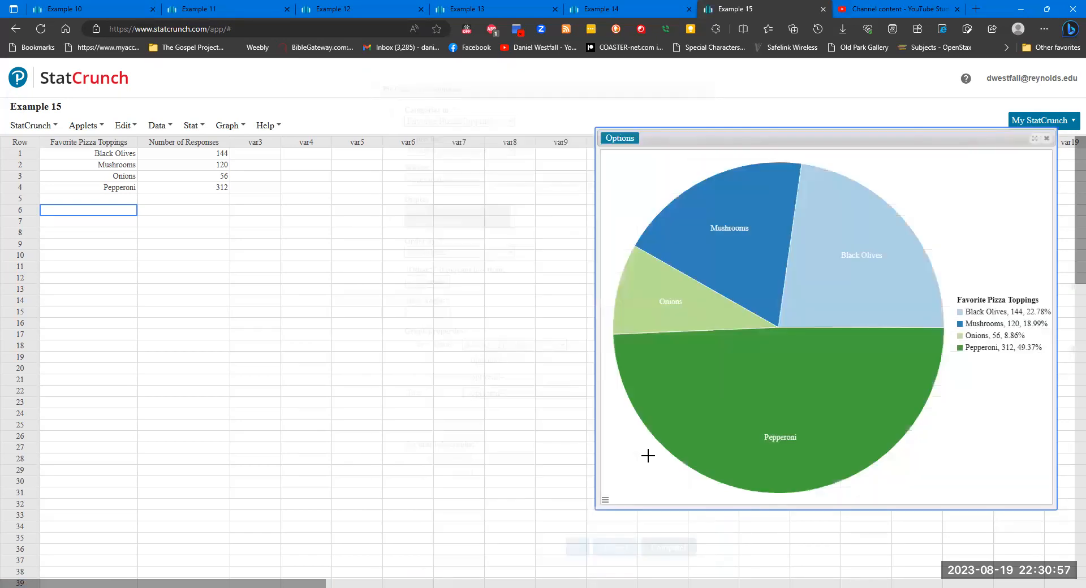
- Change the pizza toppings pie chart's color scheme to Many shades - 18 colors and recompute it
{"action": "left_click", "coordinate": [633, 139]}
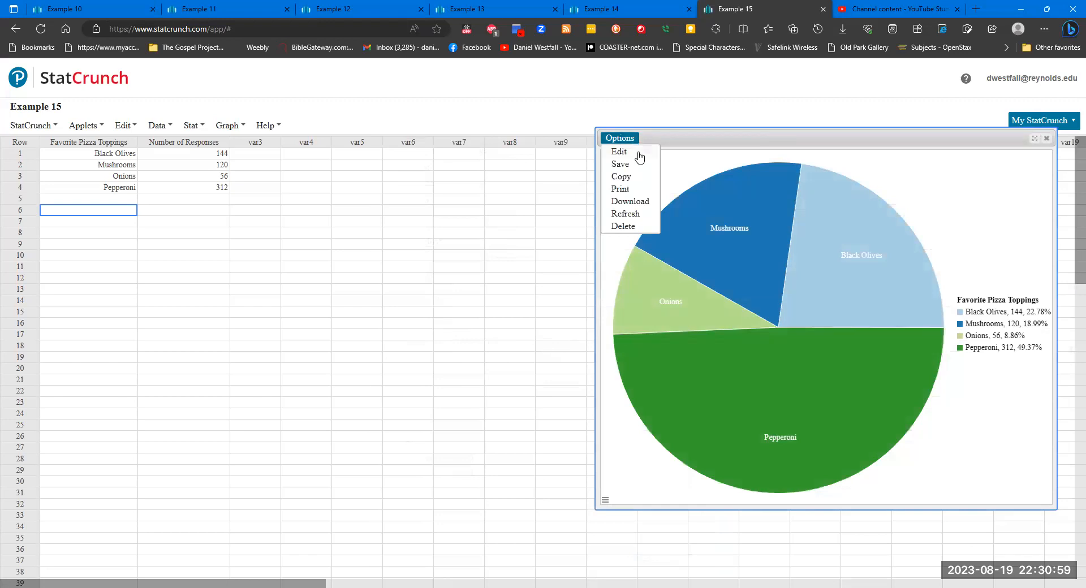
{"action": "left_click", "coordinate": [638, 153]}
{"action": "left_click", "coordinate": [559, 346]}
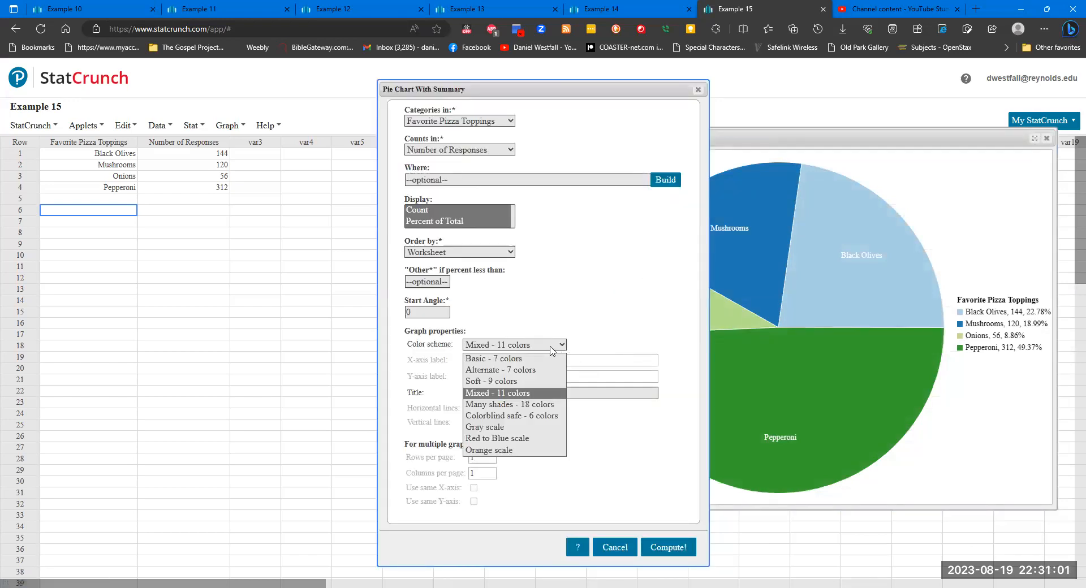
{"action": "left_click", "coordinate": [542, 405]}
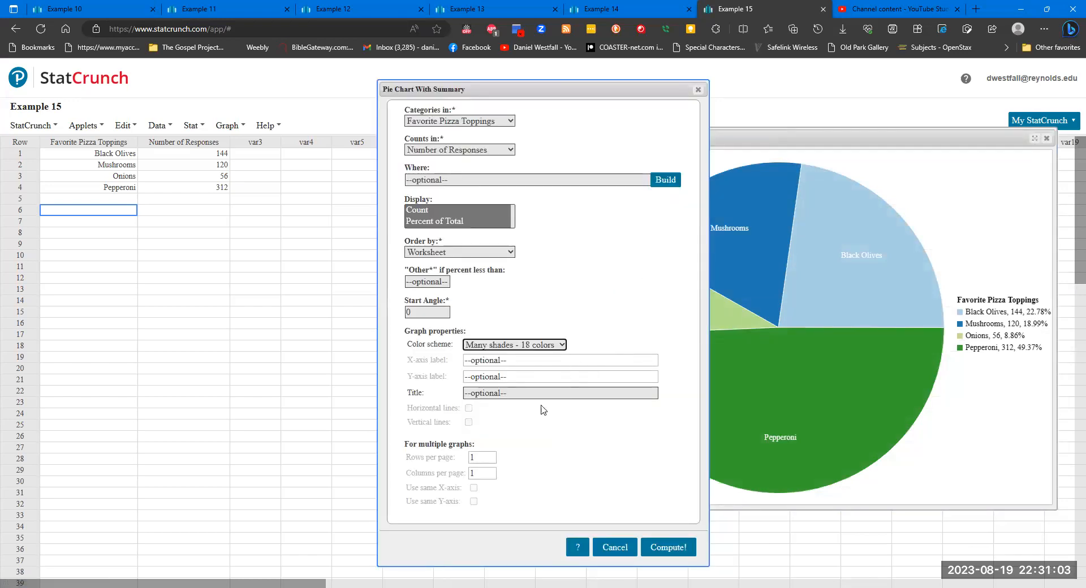
{"action": "left_click", "coordinate": [678, 548]}
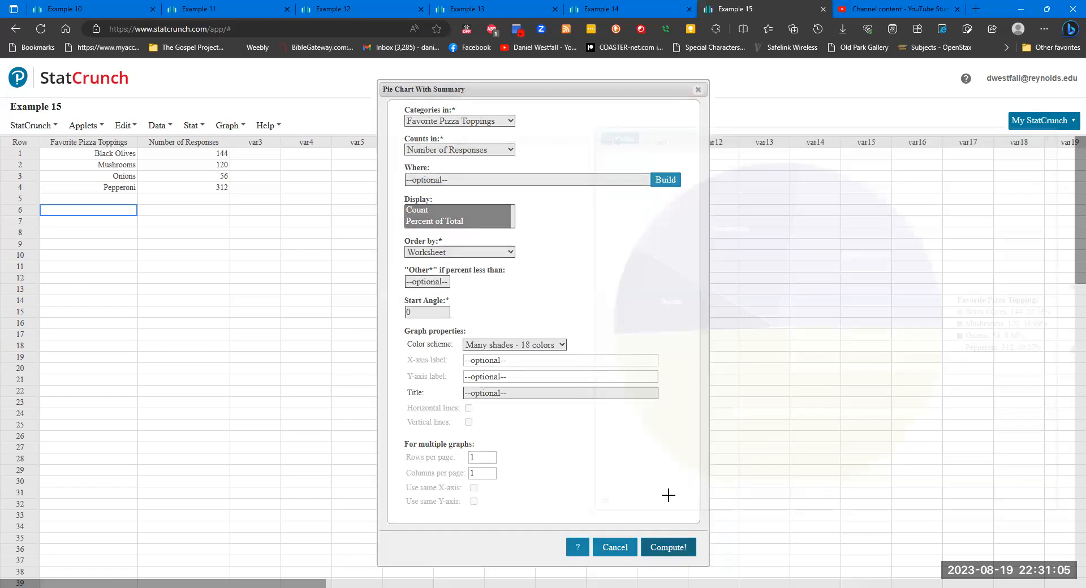
- Recompute the pie chart with the Colorblind safe - 6 colors scheme and move the graph window closer to the data
{"action": "left_click", "coordinate": [627, 139]}
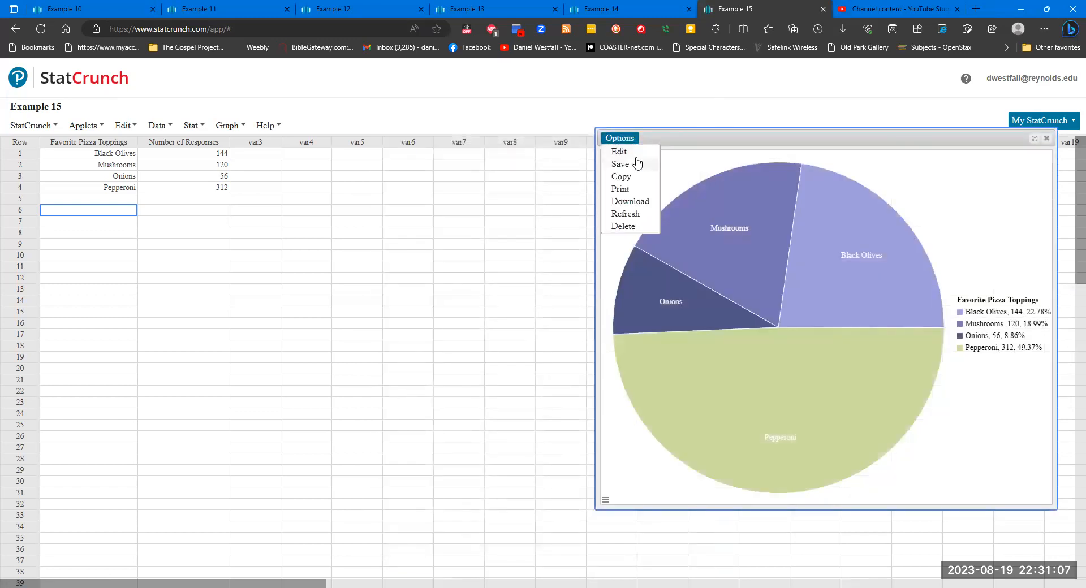
{"action": "left_click", "coordinate": [632, 156]}
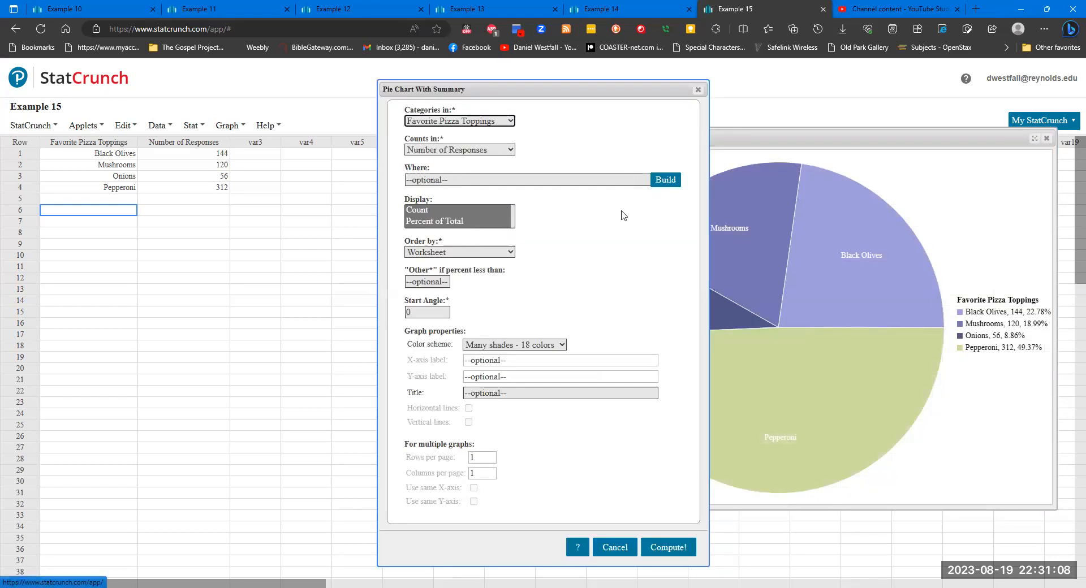
{"action": "left_click", "coordinate": [552, 347]}
{"action": "left_click", "coordinate": [541, 415]}
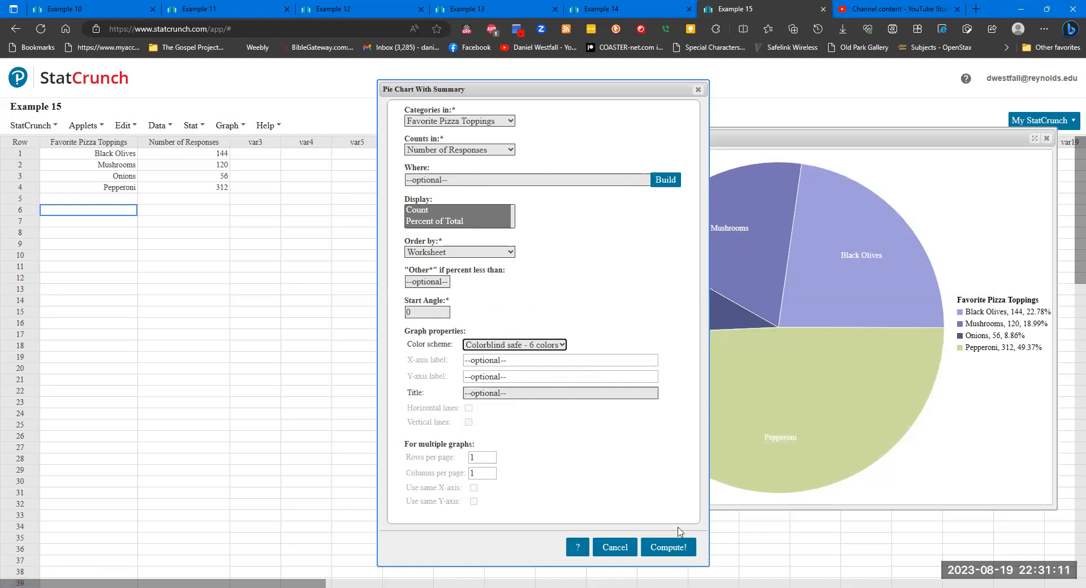
{"action": "left_click", "coordinate": [679, 548]}
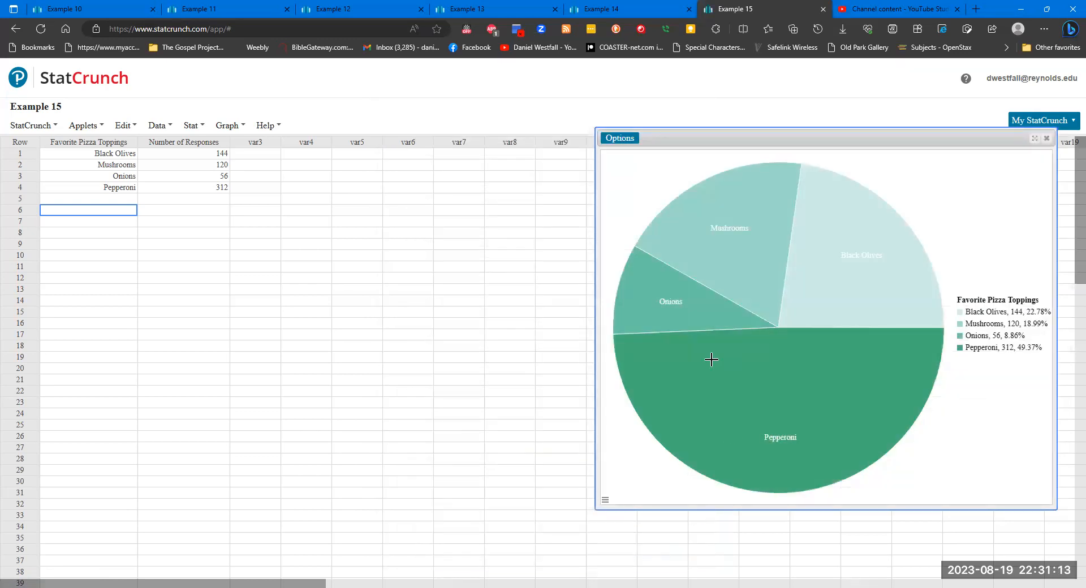
{"action": "left_click_drag", "start_coordinate": [804, 140], "coordinate": [647, 170]}
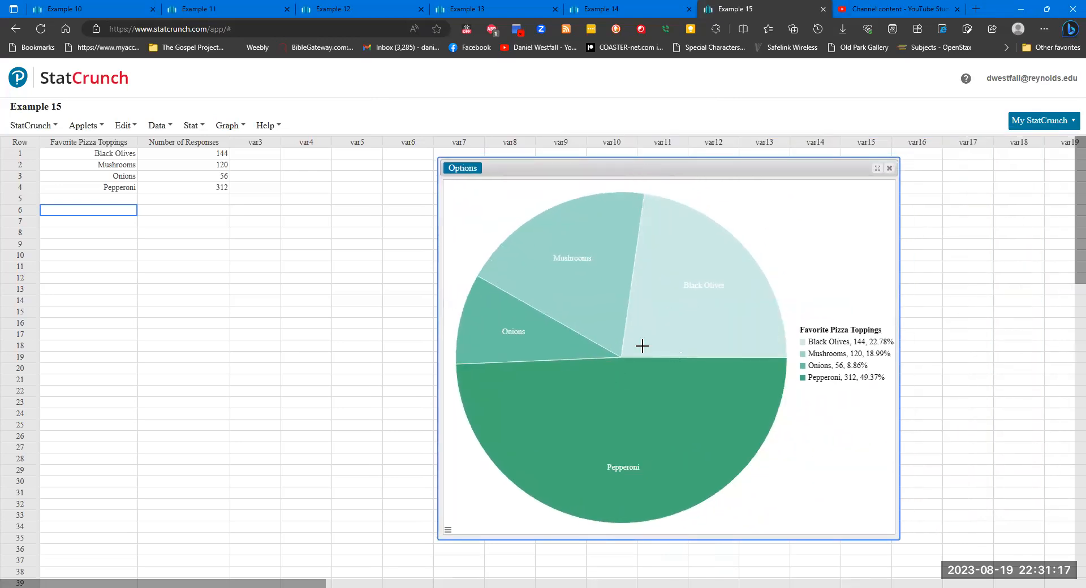
- Recompute the pie chart with the Gray scale color scheme and move the graph window closer to the data columns
{"action": "left_click", "coordinate": [467, 171]}
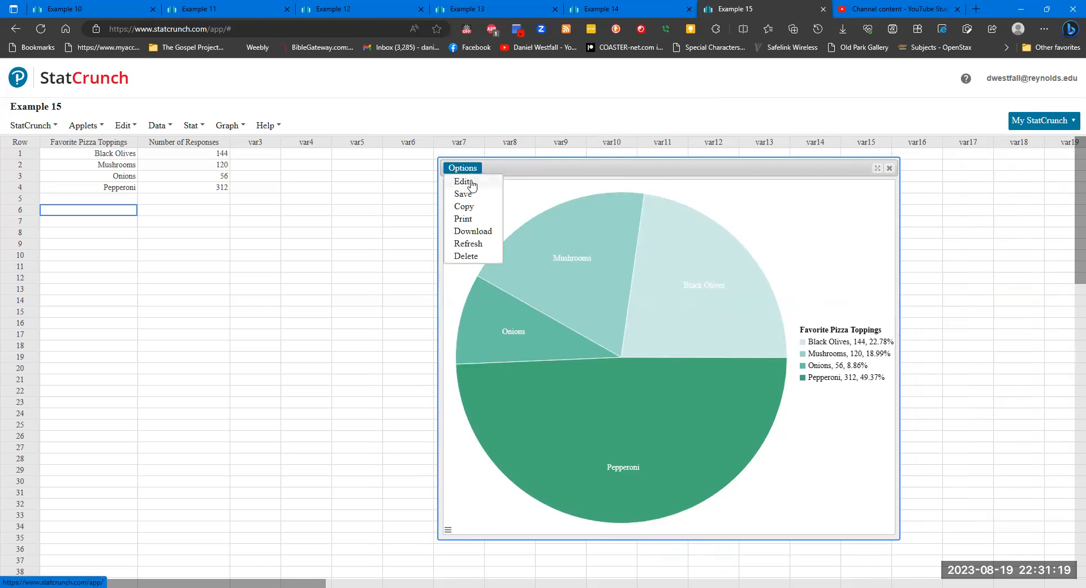
{"action": "left_click", "coordinate": [468, 181]}
{"action": "left_click", "coordinate": [521, 353]}
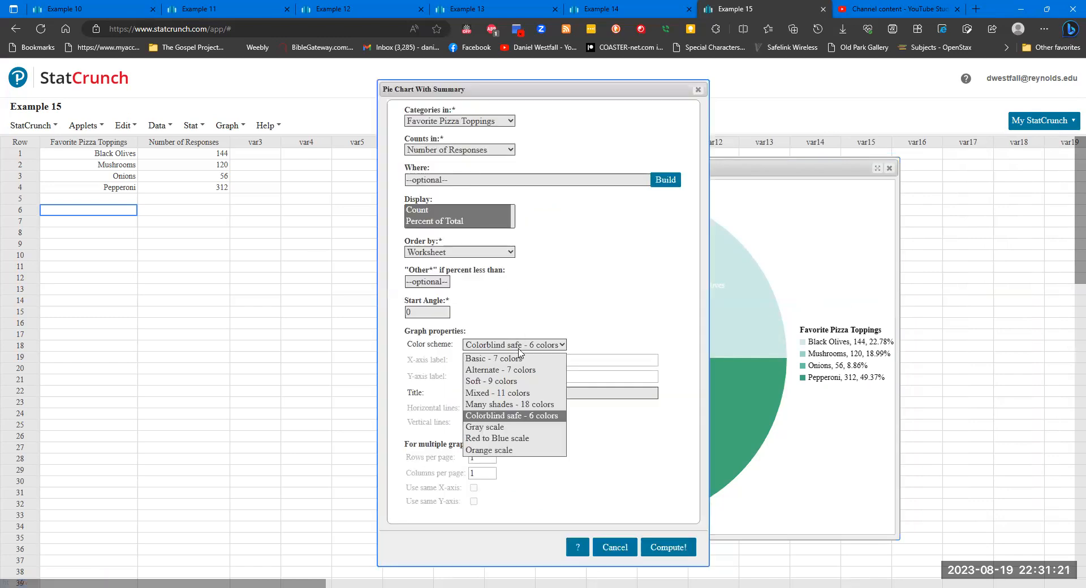
{"action": "left_click", "coordinate": [517, 431]}
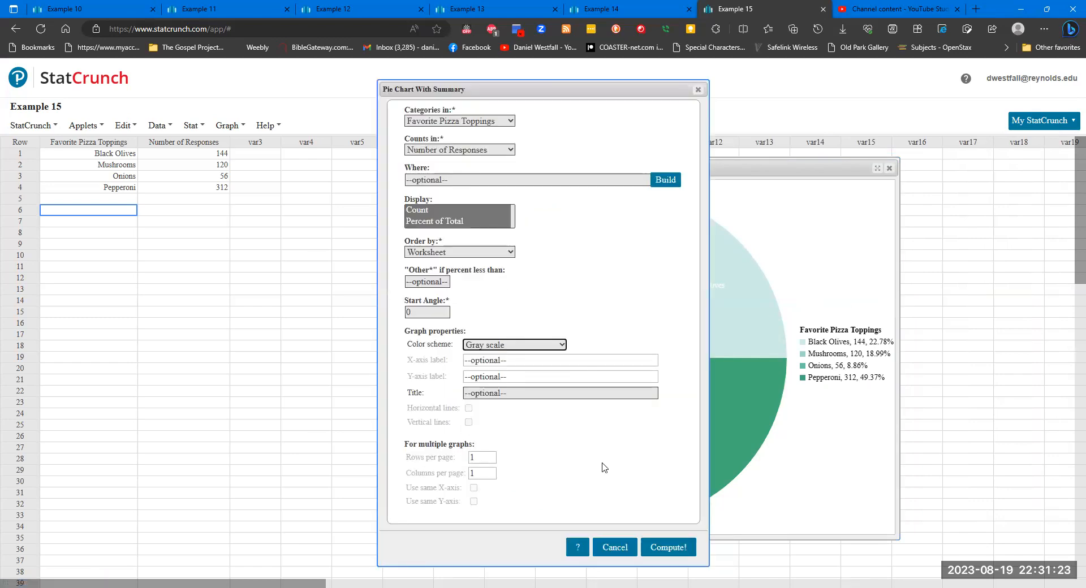
{"action": "left_click", "coordinate": [667, 548]}
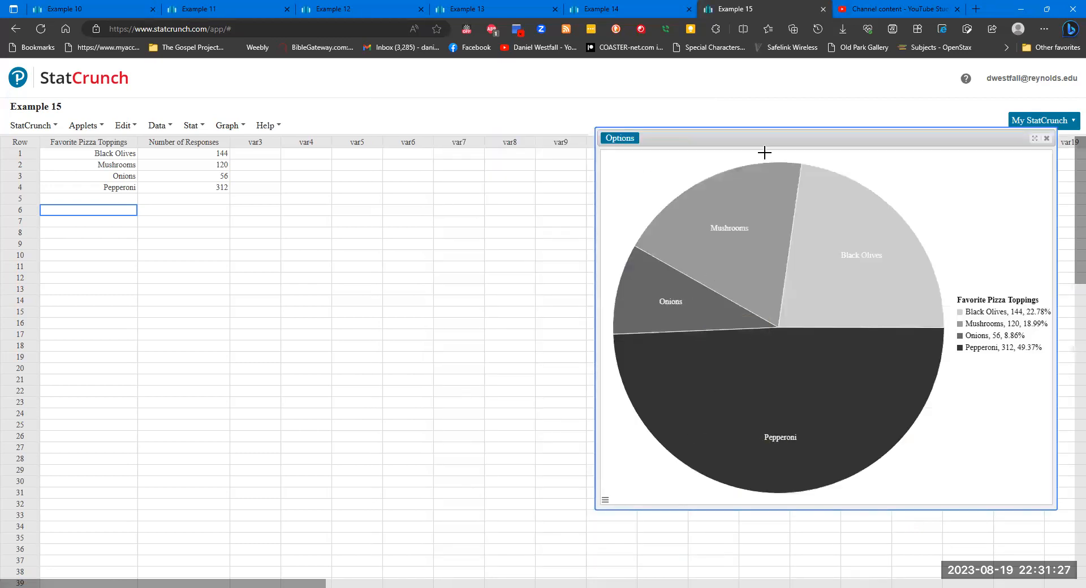
{"action": "left_click_drag", "start_coordinate": [767, 139], "coordinate": [454, 182]}
- Change the pizza toppings pie chart's color scheme to Red to Blue scale and recompute it
{"action": "left_click", "coordinate": [325, 185]}
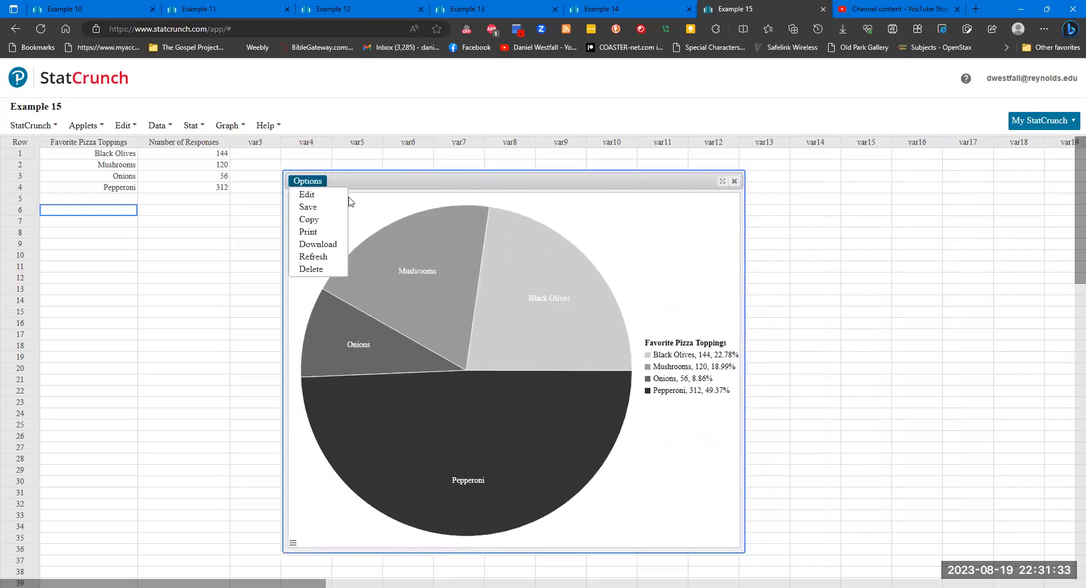
{"action": "left_click", "coordinate": [326, 196]}
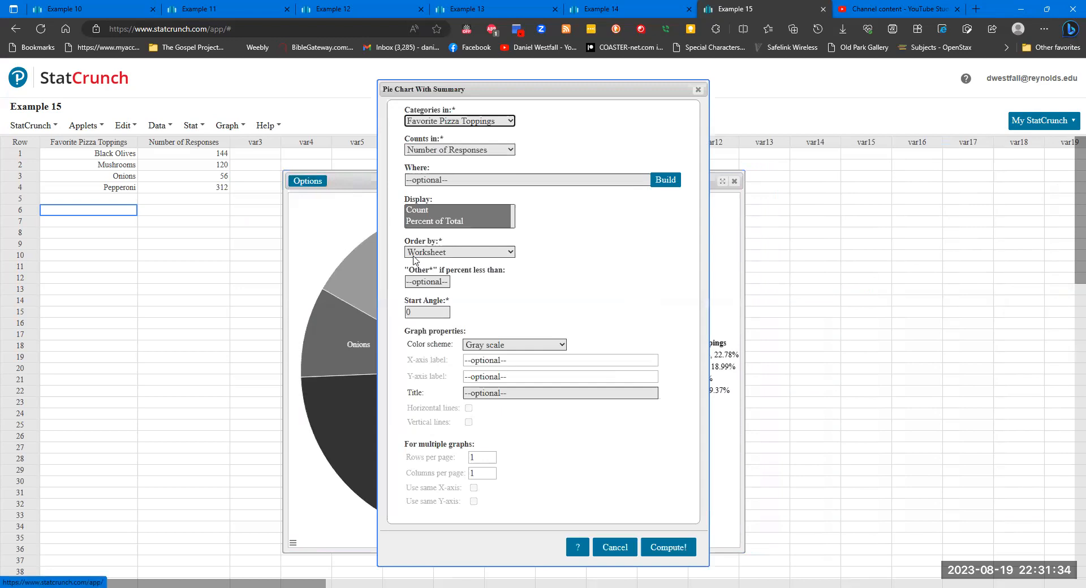
{"action": "left_click", "coordinate": [542, 347]}
{"action": "left_click", "coordinate": [518, 440]}
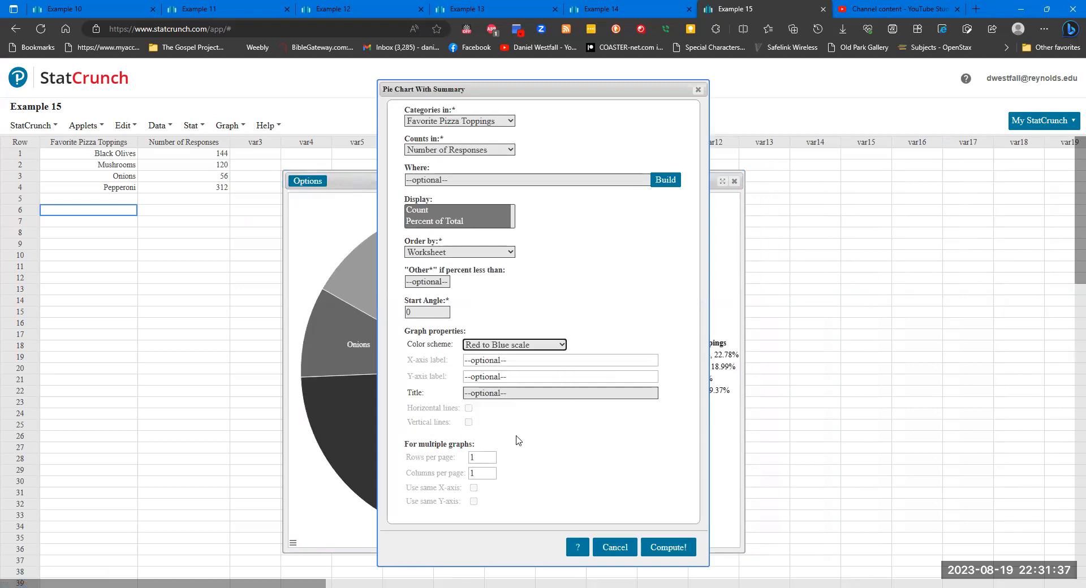
{"action": "left_click", "coordinate": [662, 547]}
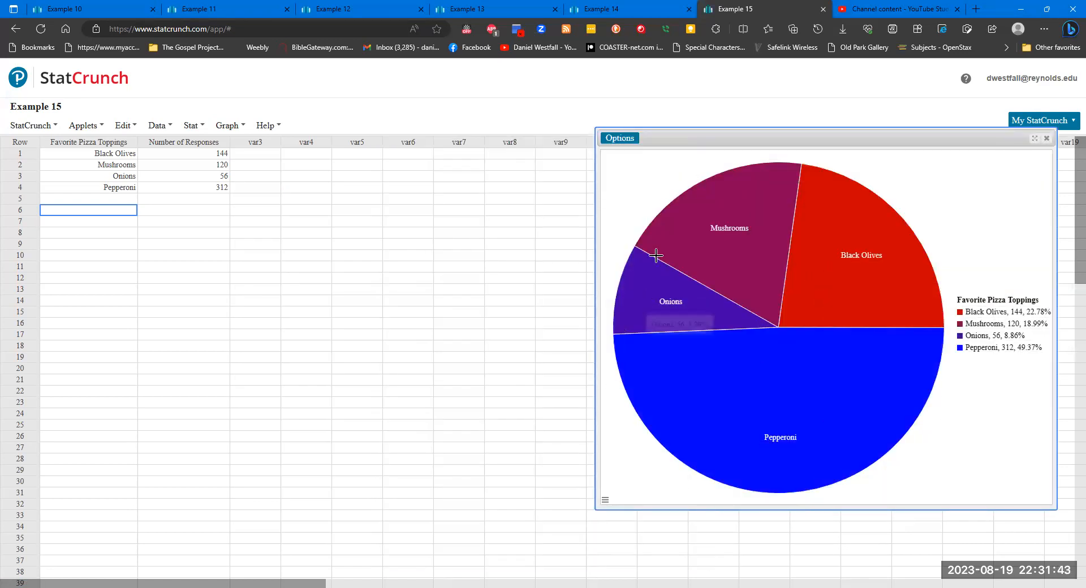
- Change the pizza toppings pie chart's color scheme to Orange scale and recompute it
{"action": "left_click", "coordinate": [622, 138]}
{"action": "left_click", "coordinate": [621, 152]}
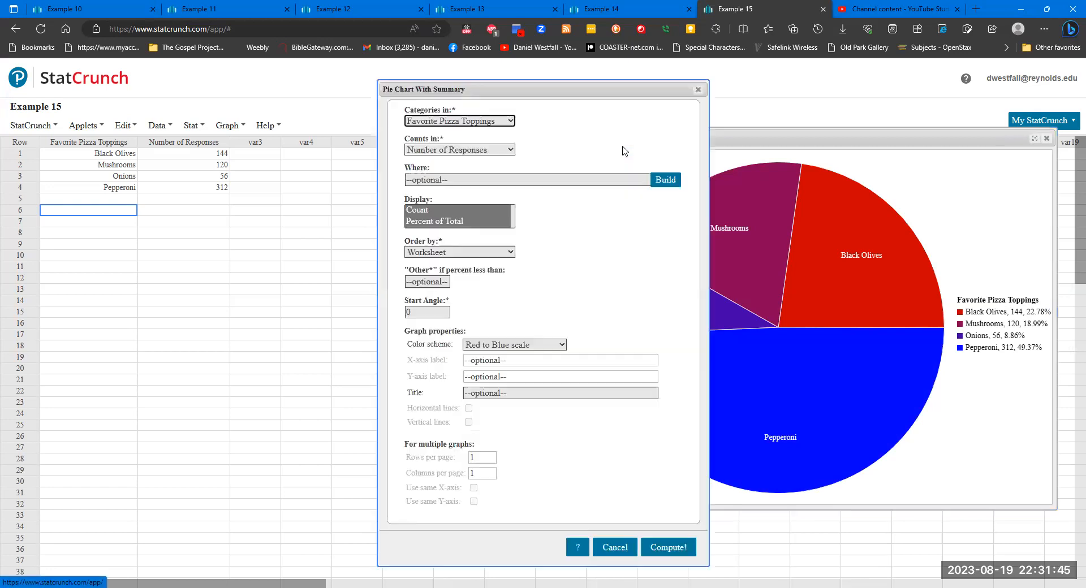
{"action": "left_click", "coordinate": [540, 346]}
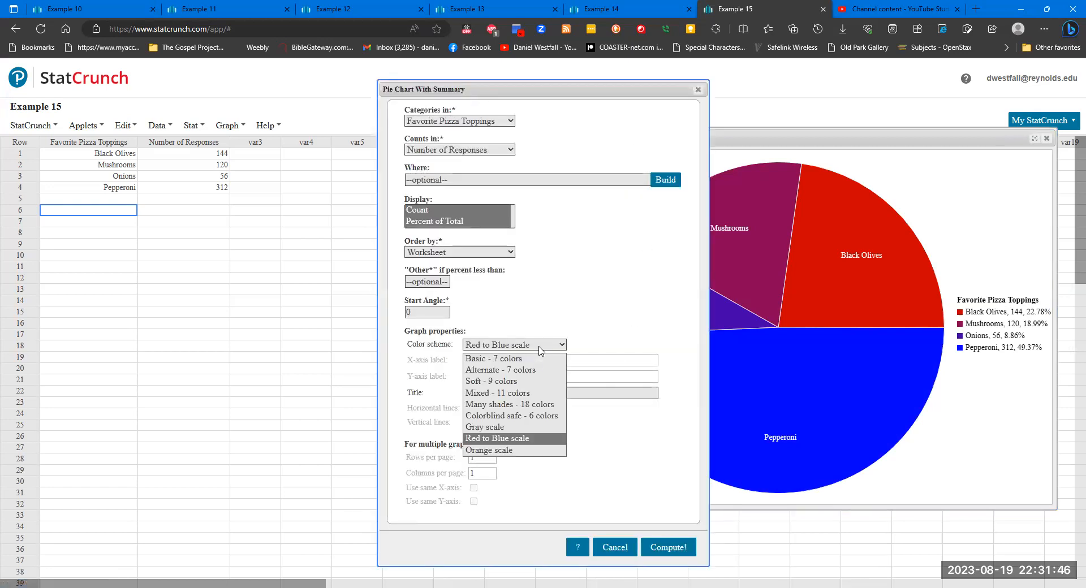
{"action": "left_click", "coordinate": [515, 455]}
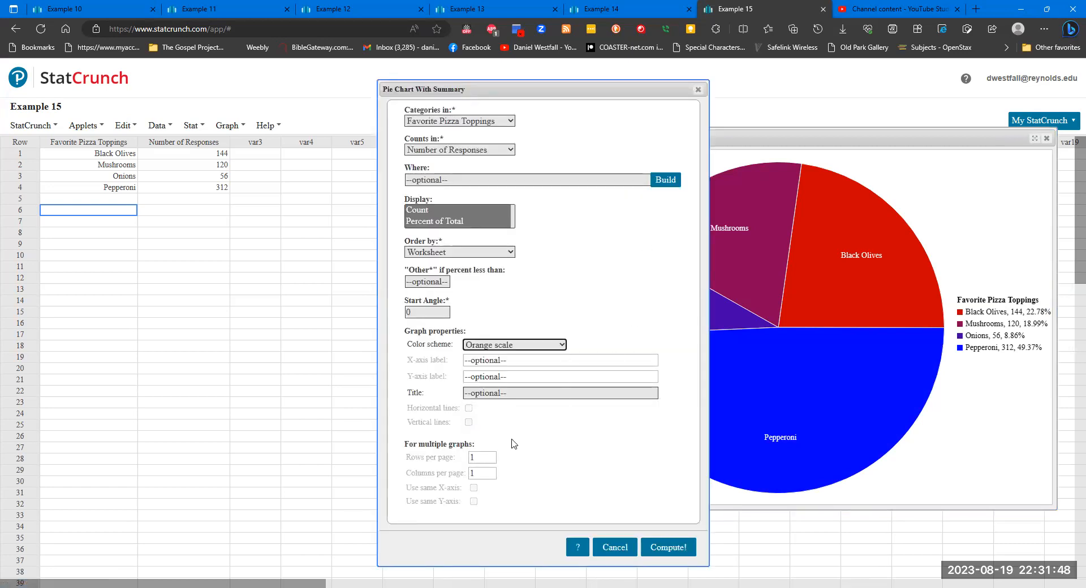
{"action": "left_click", "coordinate": [663, 547]}
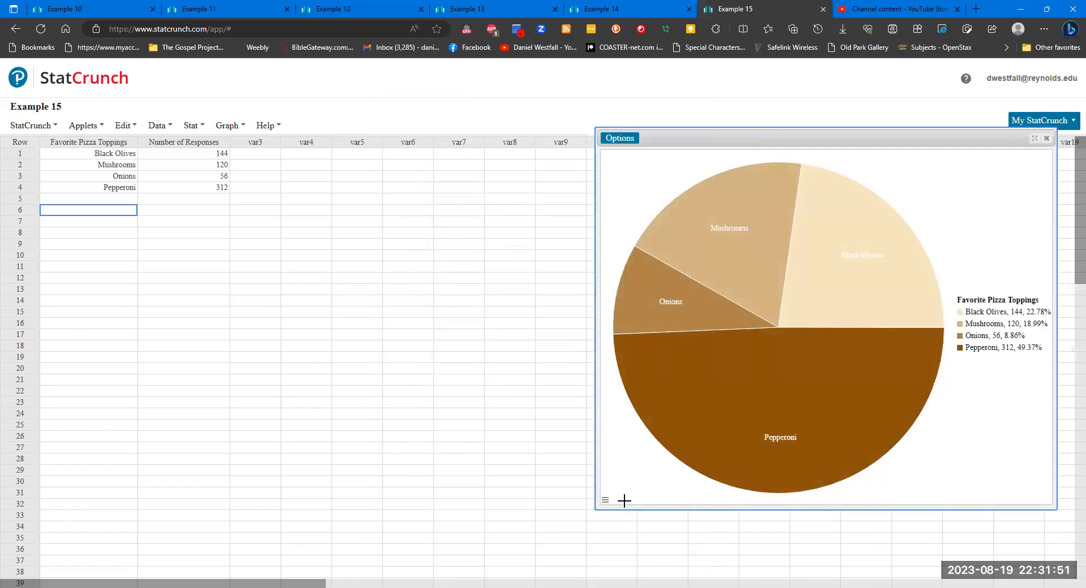
- Set the pie chart's color scheme to Basic - 7 colors, recompute it, and move the graph window just below the data rows
{"action": "left_click", "coordinate": [619, 139]}
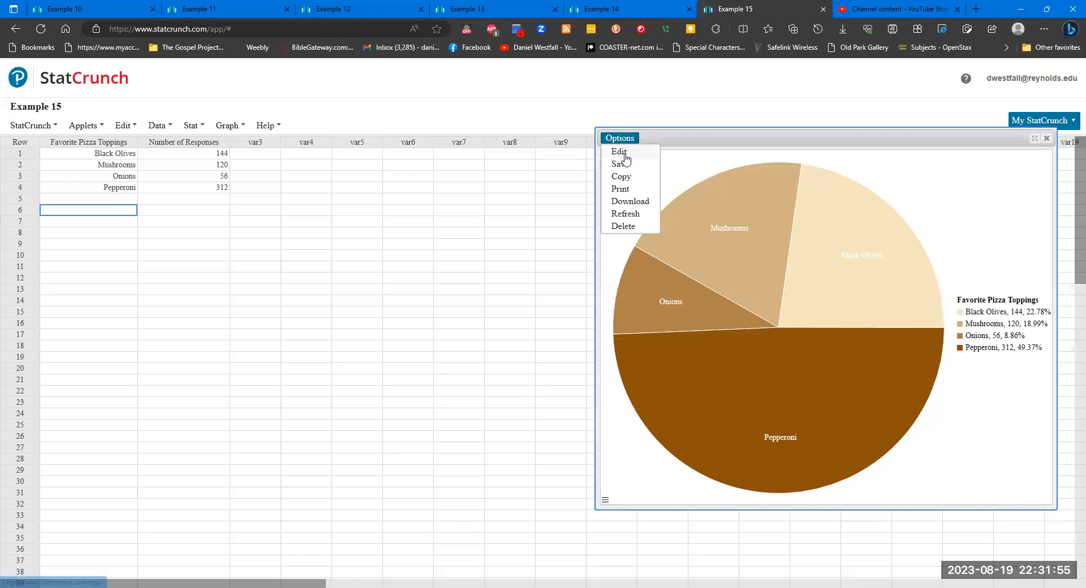
{"action": "left_click", "coordinate": [622, 154]}
{"action": "left_click", "coordinate": [551, 348]}
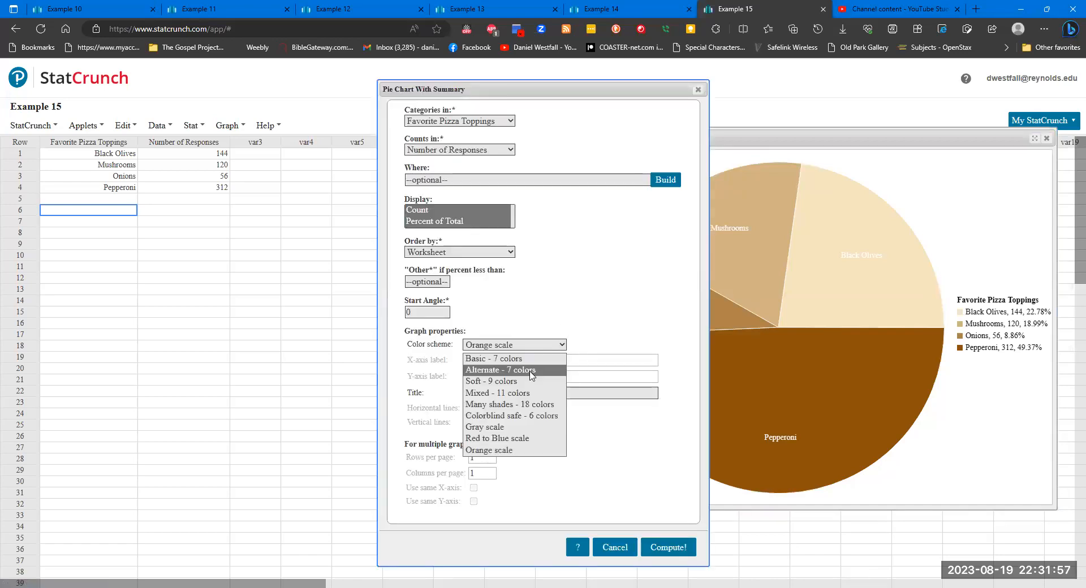
{"action": "left_click", "coordinate": [529, 361]}
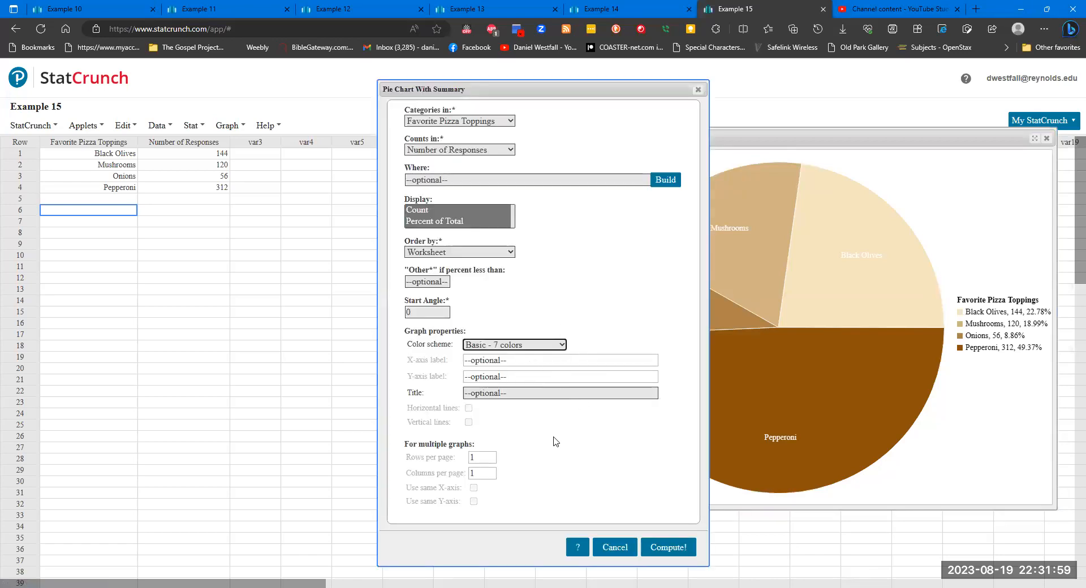
{"action": "left_click", "coordinate": [555, 397]}
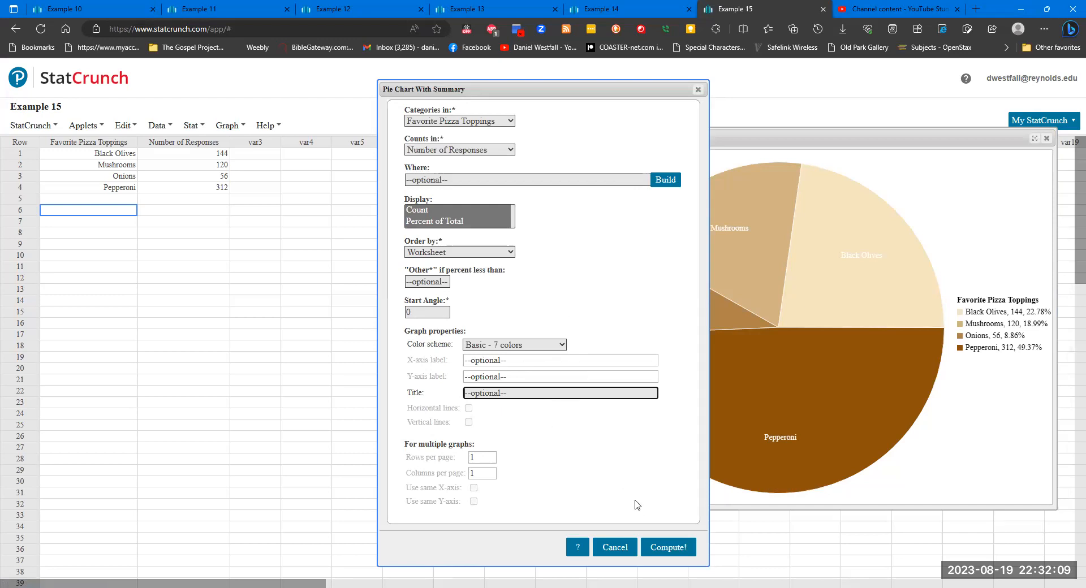
{"action": "left_click", "coordinate": [669, 547]}
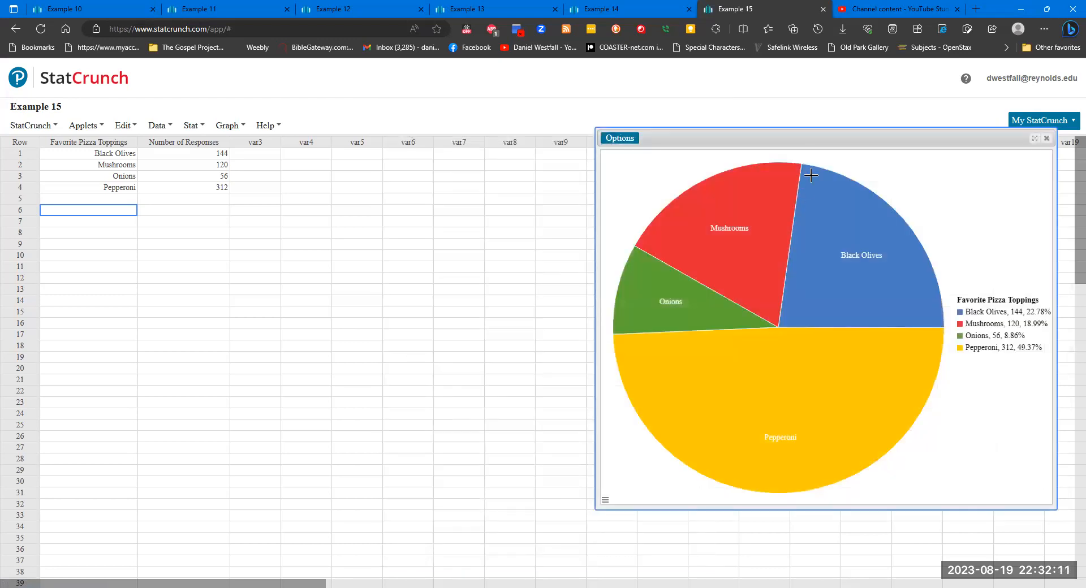
{"action": "left_click_drag", "start_coordinate": [812, 141], "coordinate": [256, 231]}
{"action": "mouse_move", "coordinate": [317, 273]}
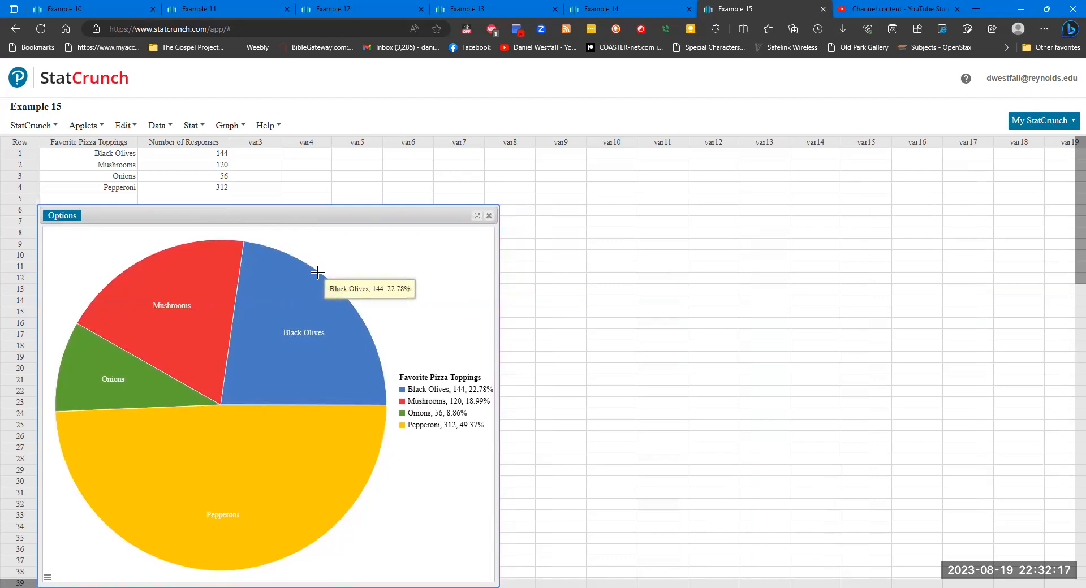